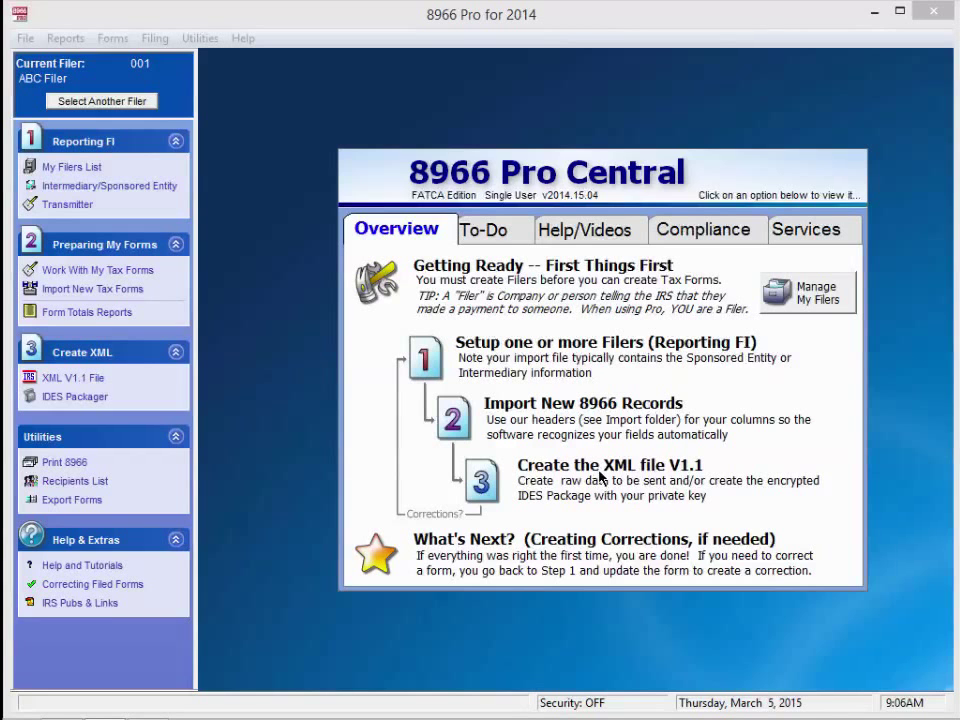
- Add a new filer record and enter the filer's EIN
left_click(78, 170)
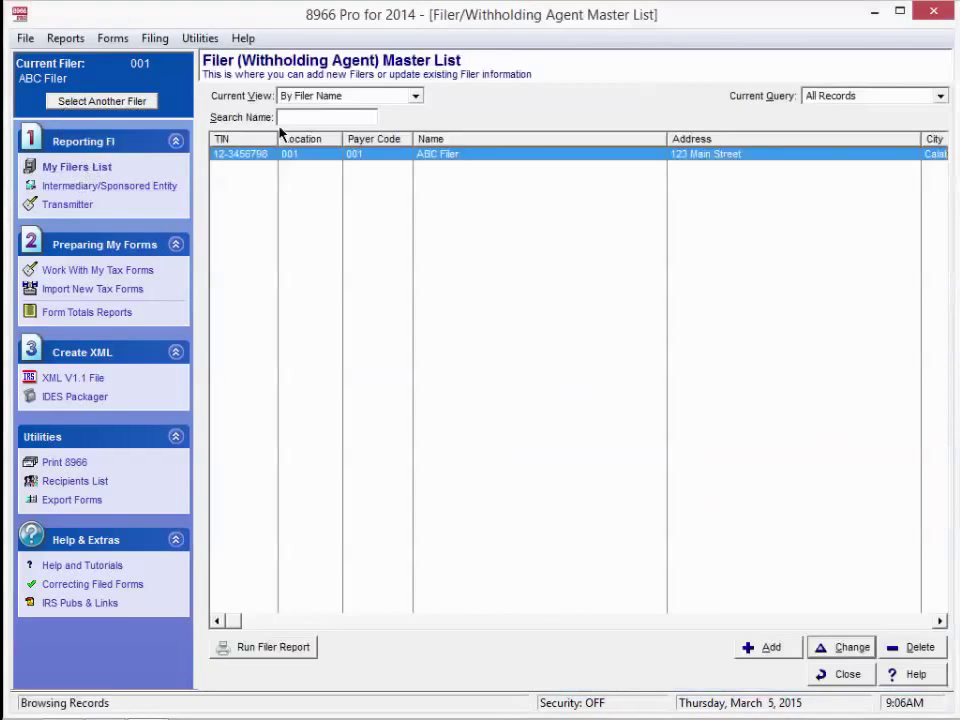
left_click(765, 648)
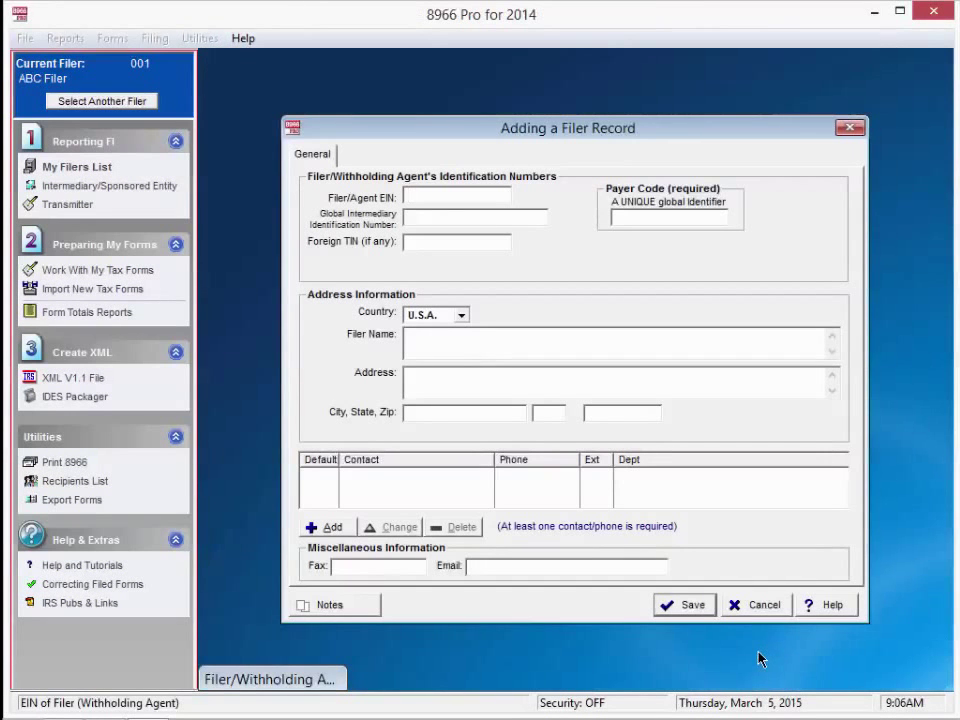
type("95-0000000")
type("1234567")
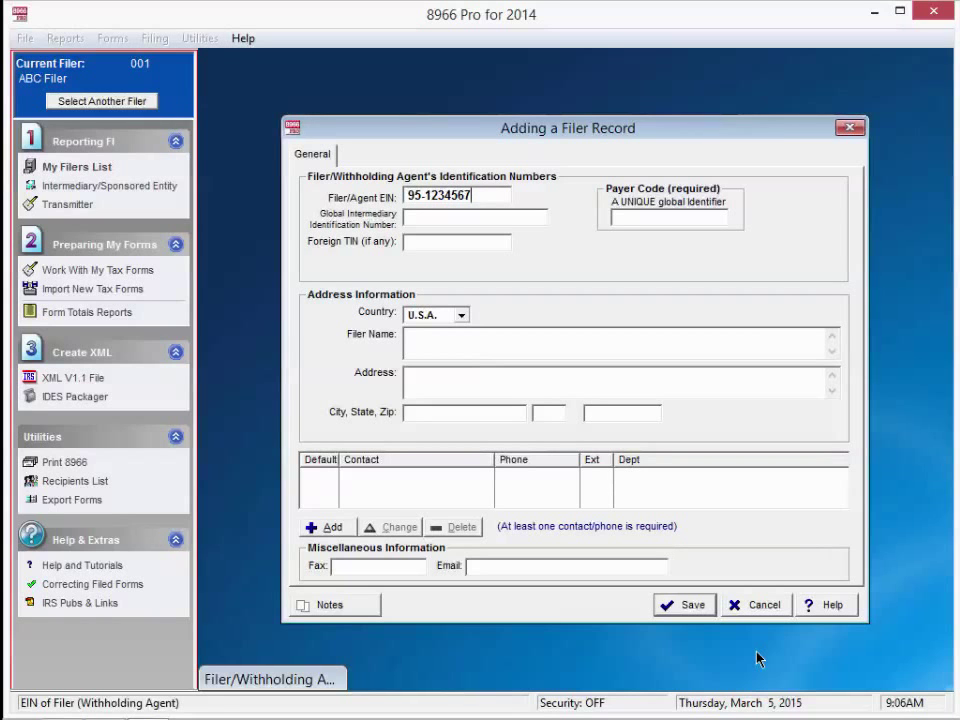
key("Tab")
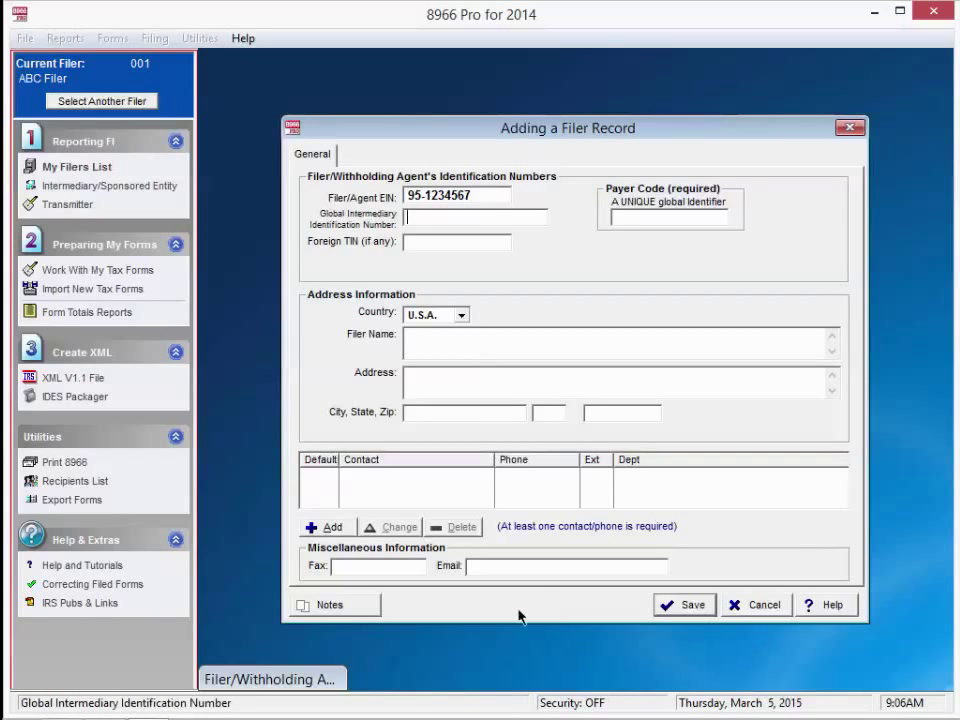
- Fill in GIIN 86NNNS.99999.SL.840 by finding 1099 Pro, Inc. in the GIIN list by name
double_click(486, 217)
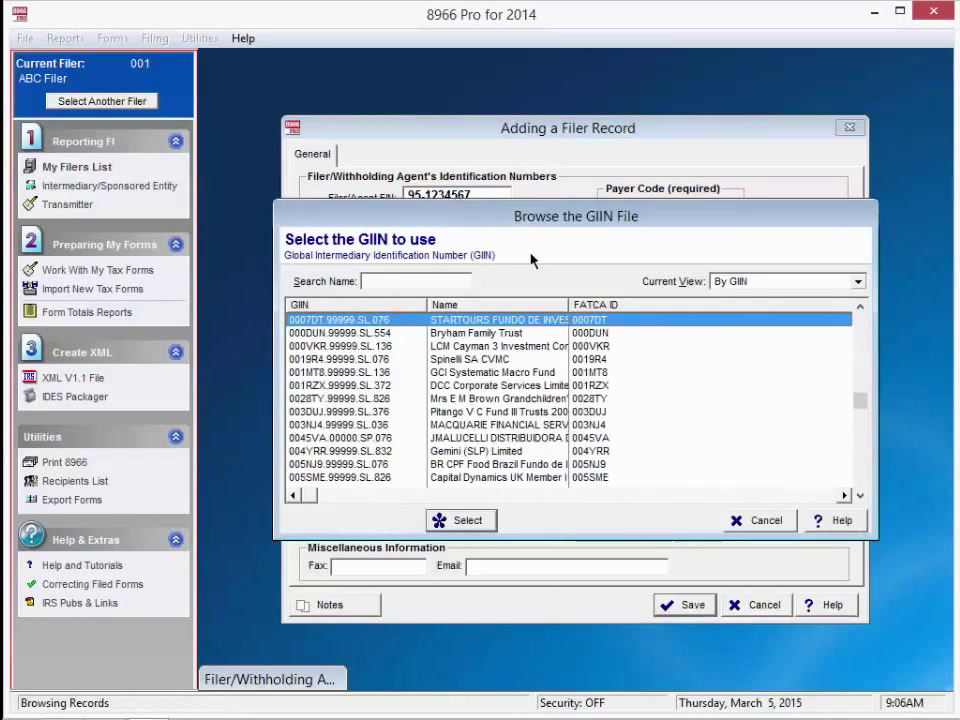
left_click(860, 284)
left_click(841, 312)
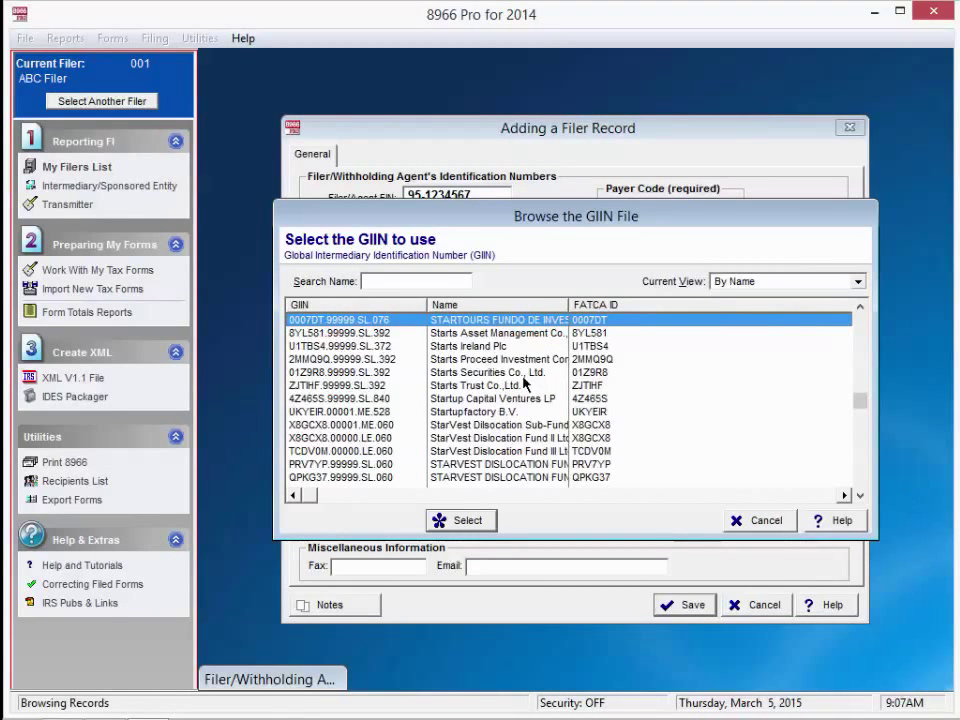
left_click(451, 283)
type("1099")
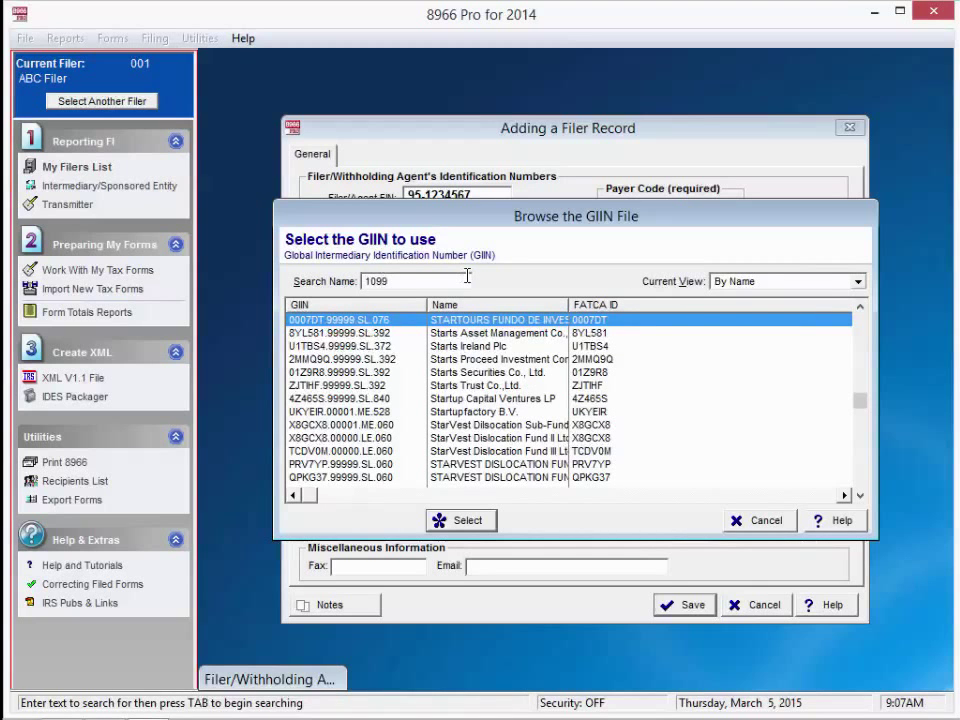
key("Tab")
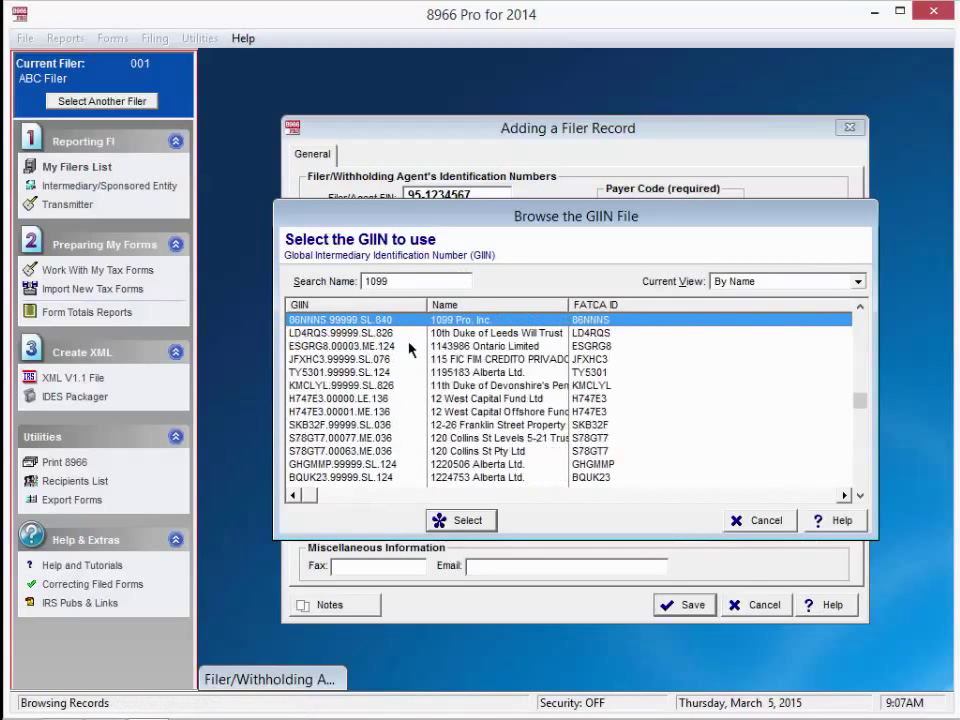
double_click(465, 328)
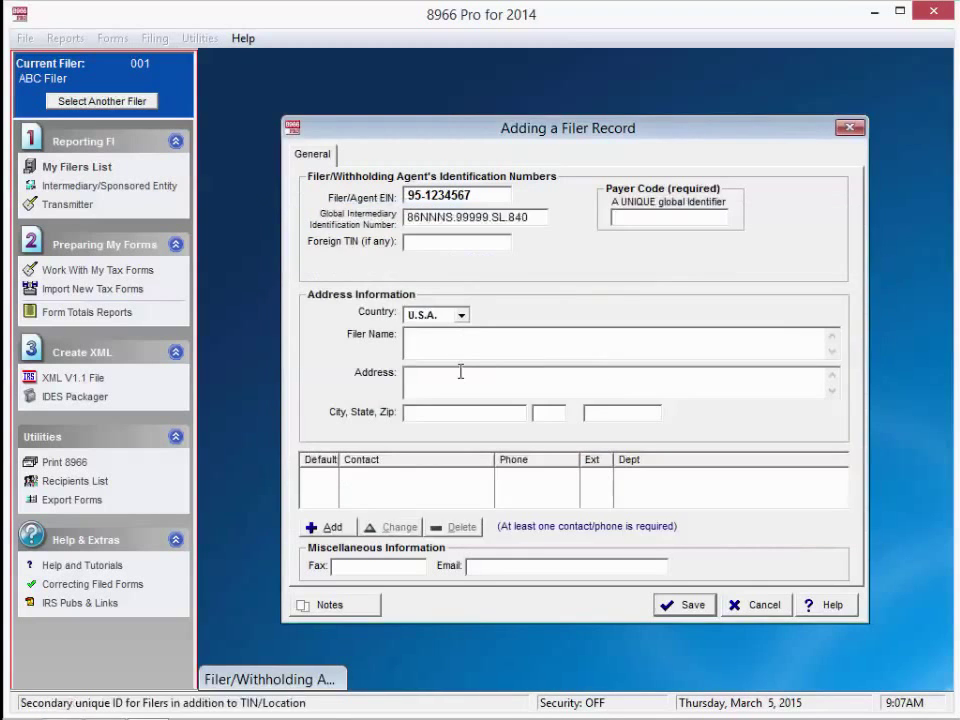
- Enter the two-line filer name 'Filer Name line 1' and 'Filer Name line 2'
left_click(495, 338)
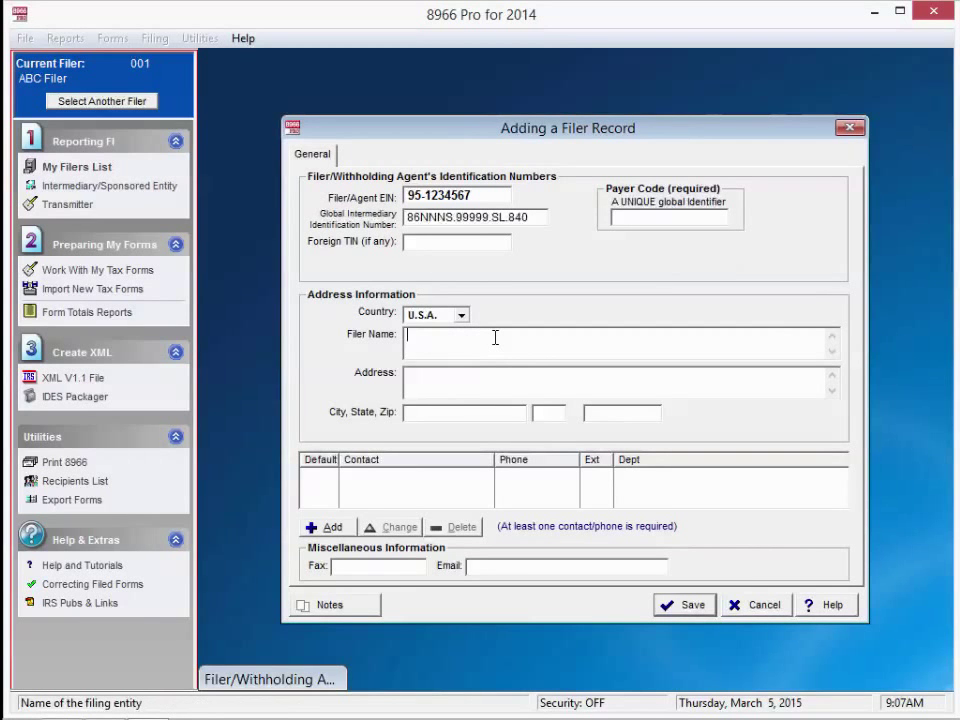
type("Filer Name line 1")
key("Return")
type("Filer Na")
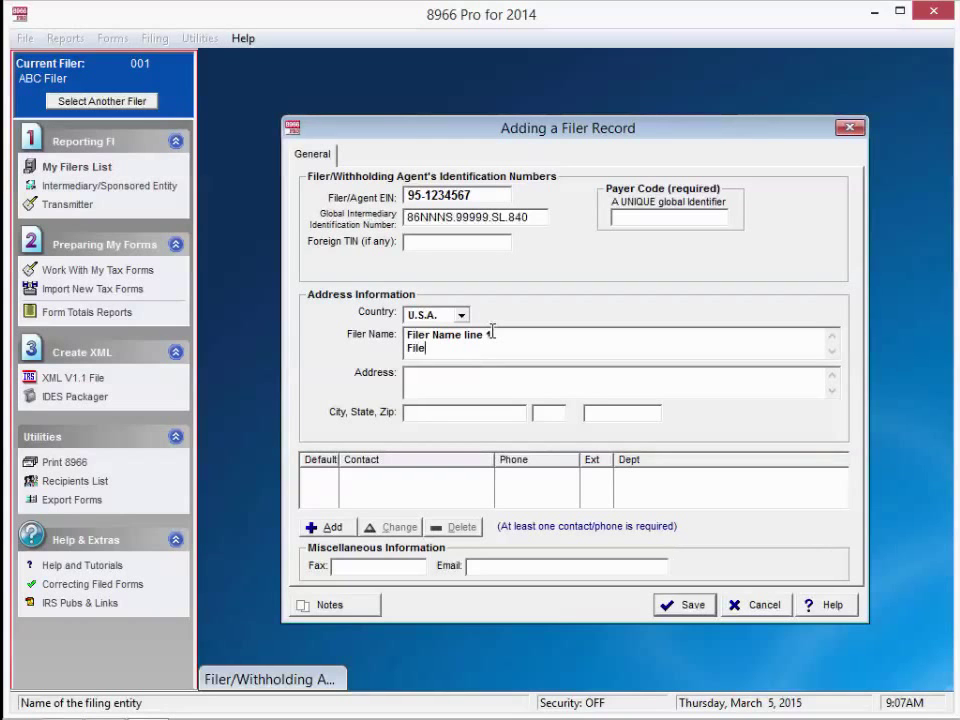
type("me line 2")
- Enter the street address as 'Address line 1' and 'Address line 2'
key("Tab")
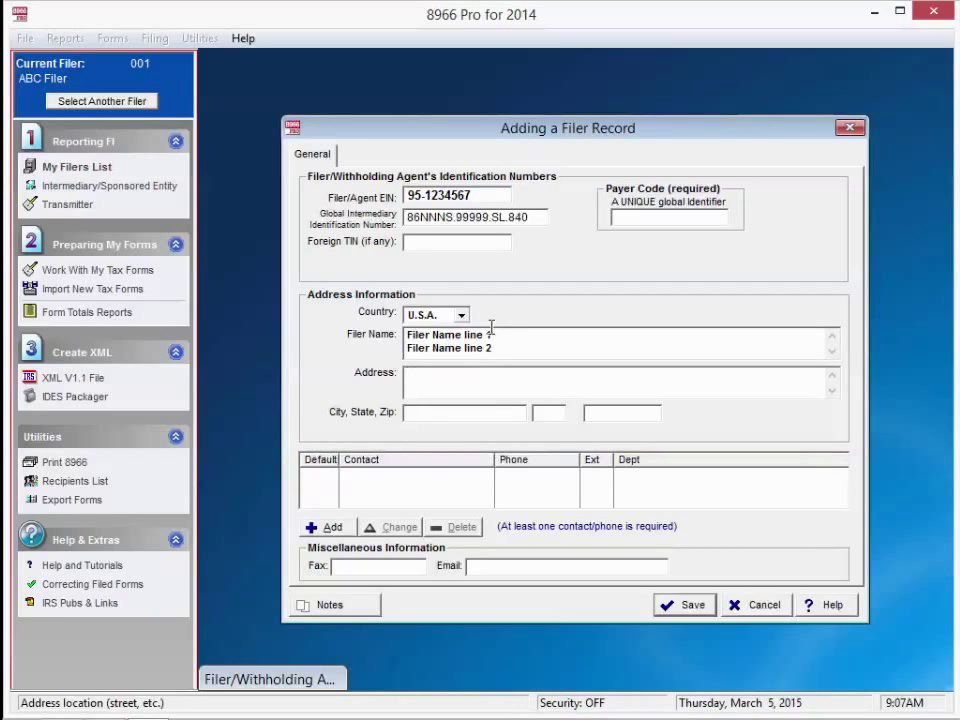
type("Address line 1")
key("Return")
type("Address li")
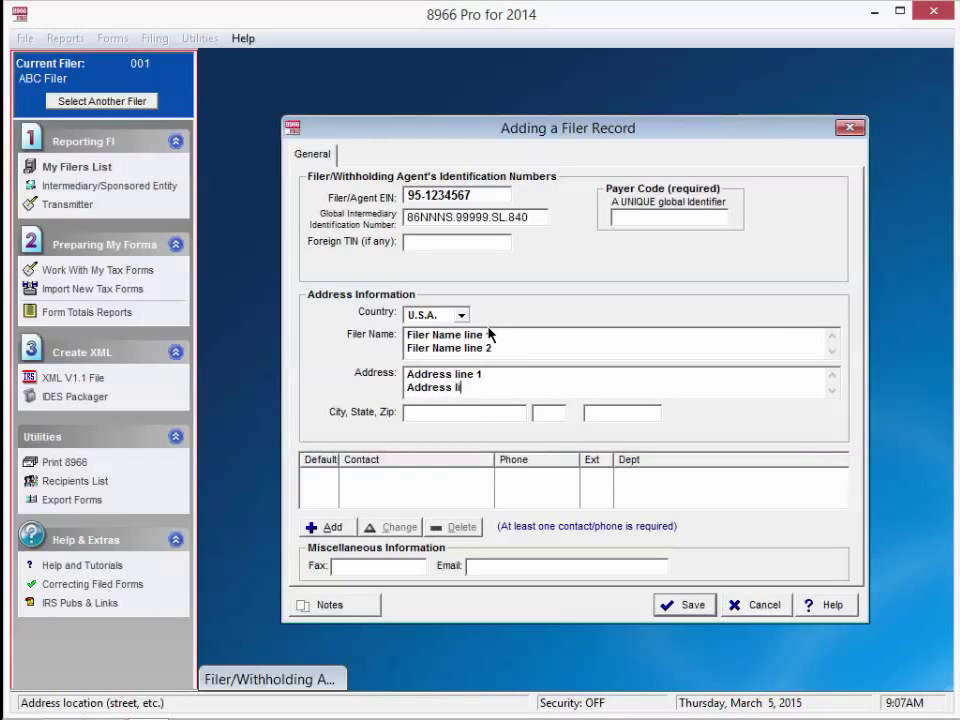
type("ne 2")
- Set the filer's address country to Other, AR ARGENTINA
left_click(461, 315)
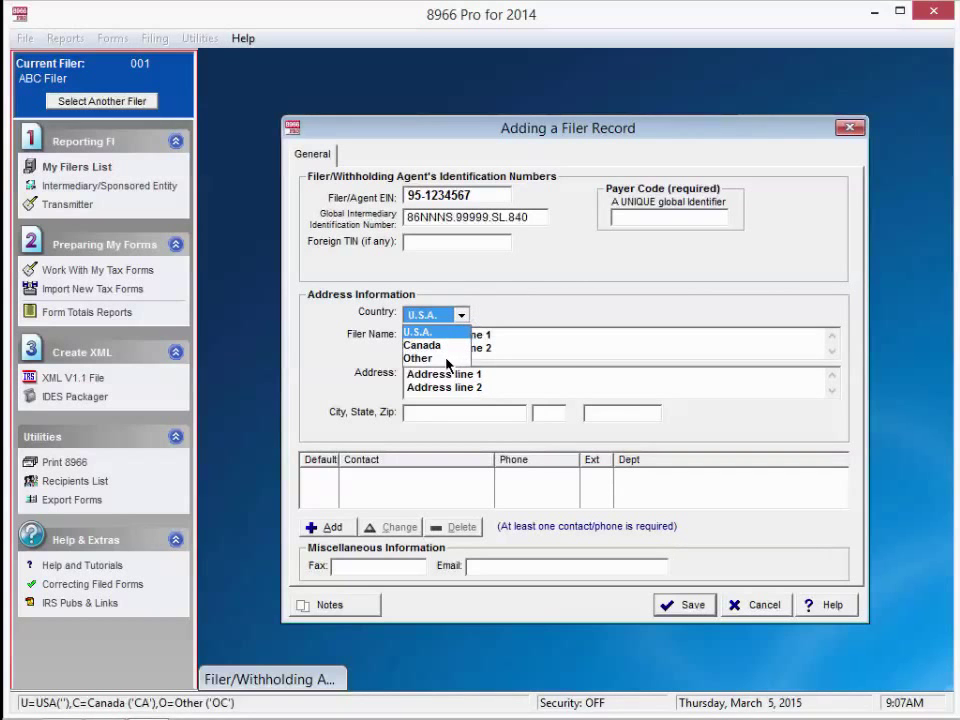
left_click(418, 358)
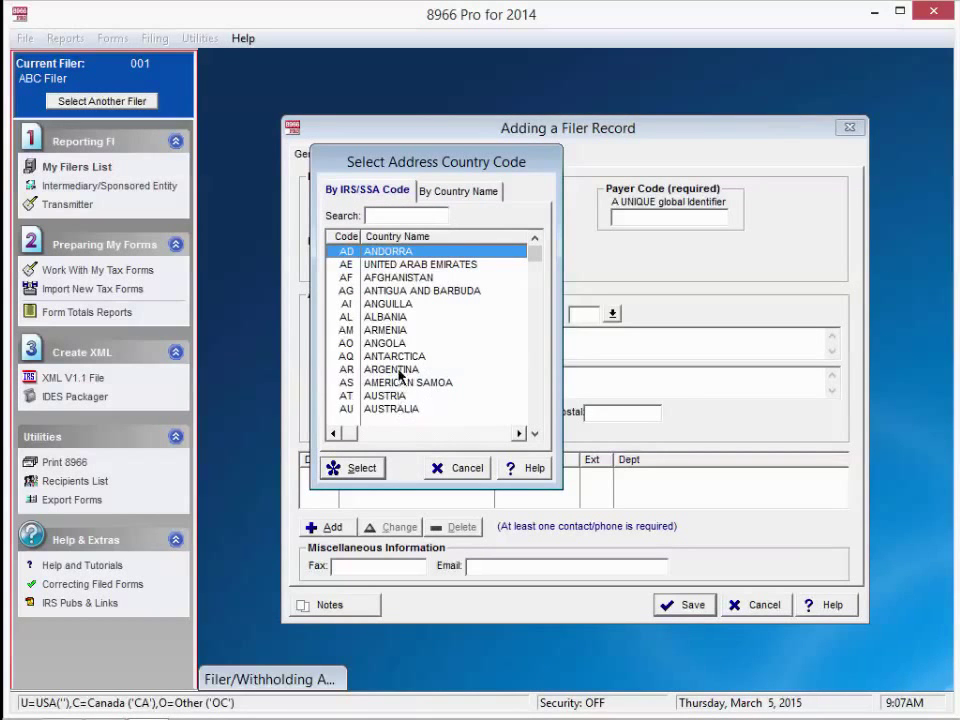
left_click(396, 369)
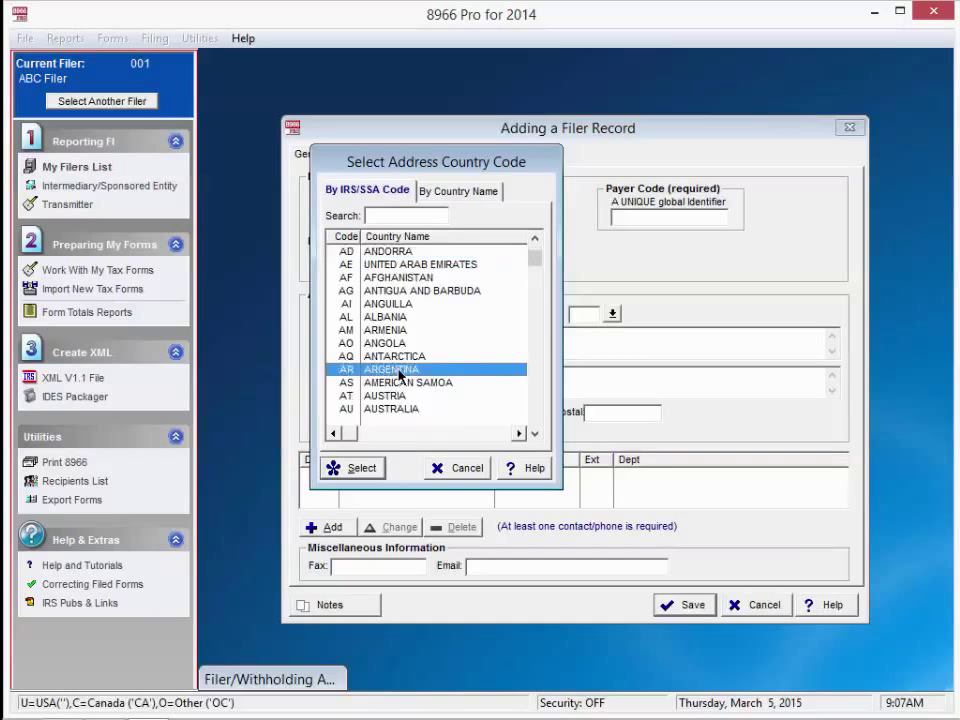
left_click(362, 466)
- Add a contact with a department for the filer and save it
left_click(330, 530)
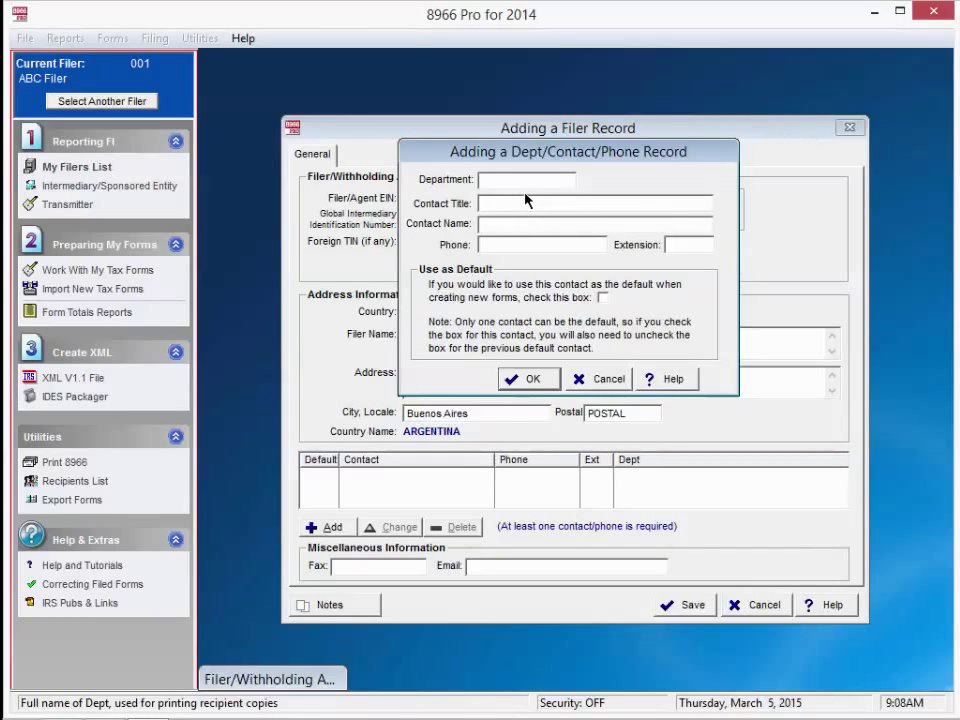
left_click(494, 181)
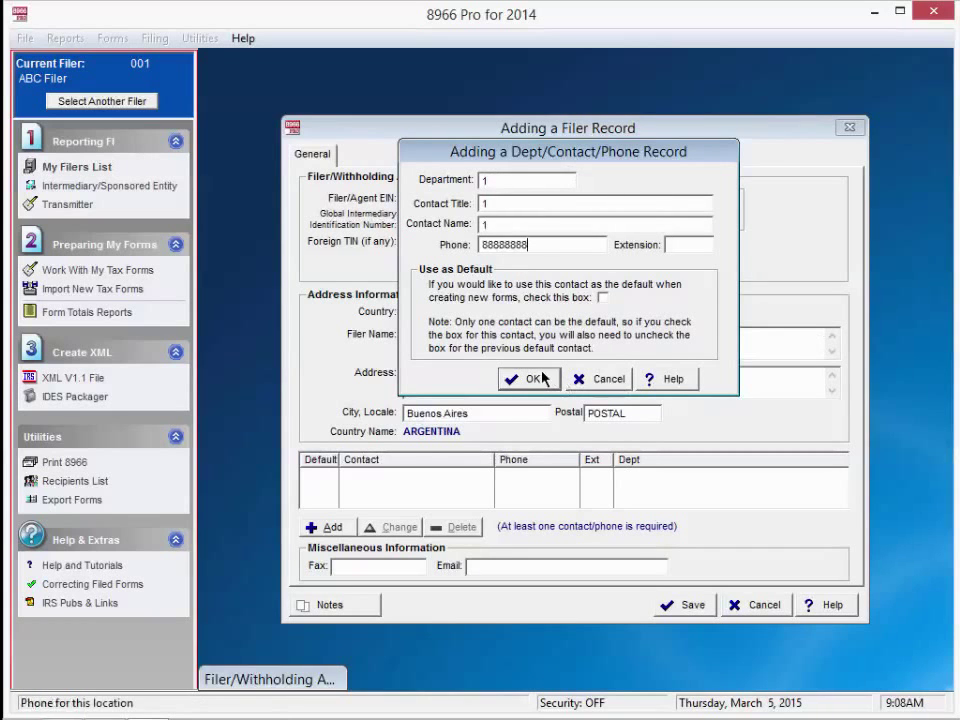
left_click(533, 379)
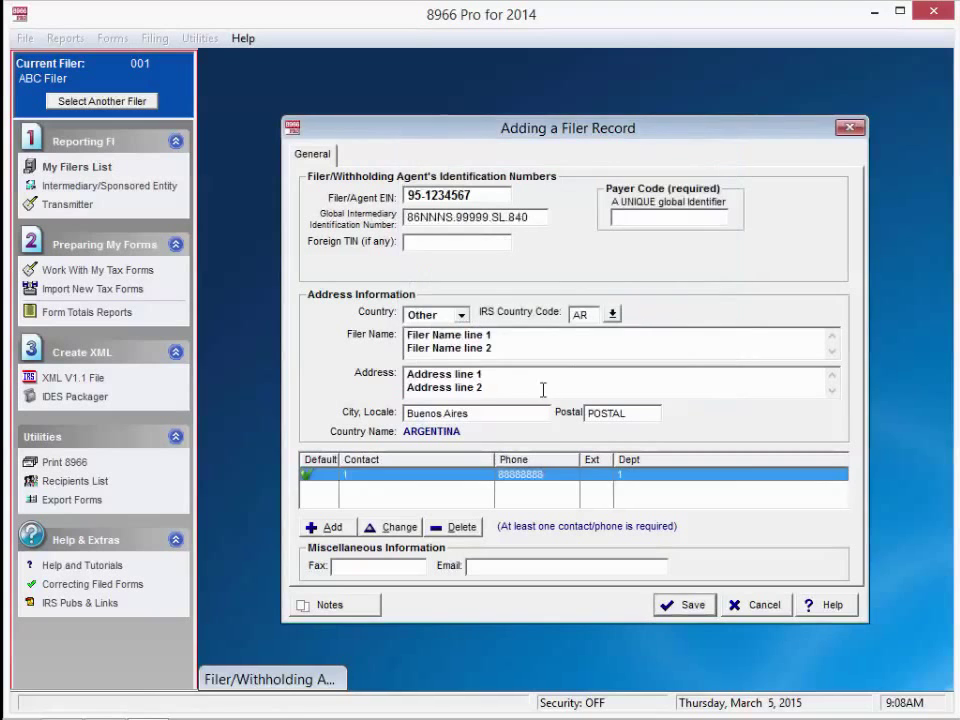
- Enter payer code RAY and the filer's foreign TIN
left_click(647, 216)
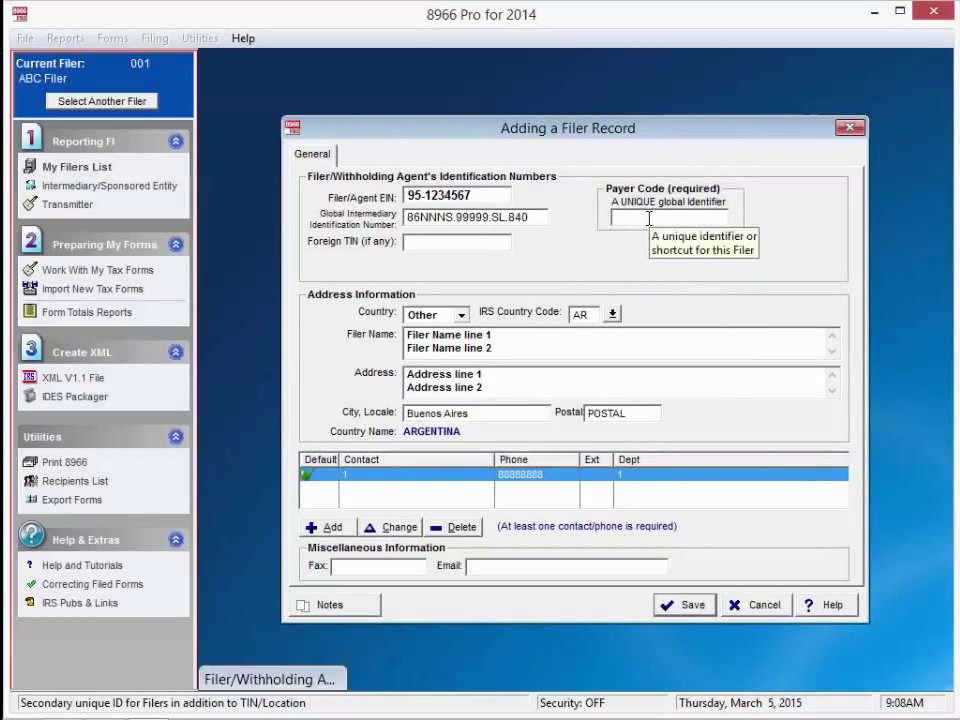
type("RAY")
key("Tab")
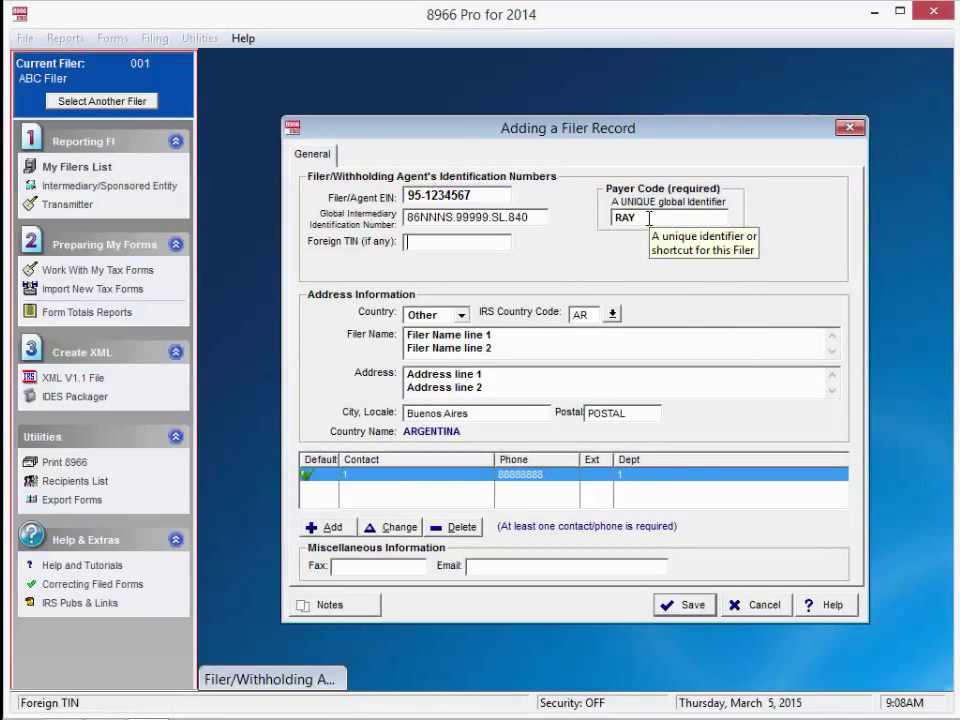
type("FOR_TIN")
- Save the new filer and pick the RAY row in the filer chooser
left_click(709, 612)
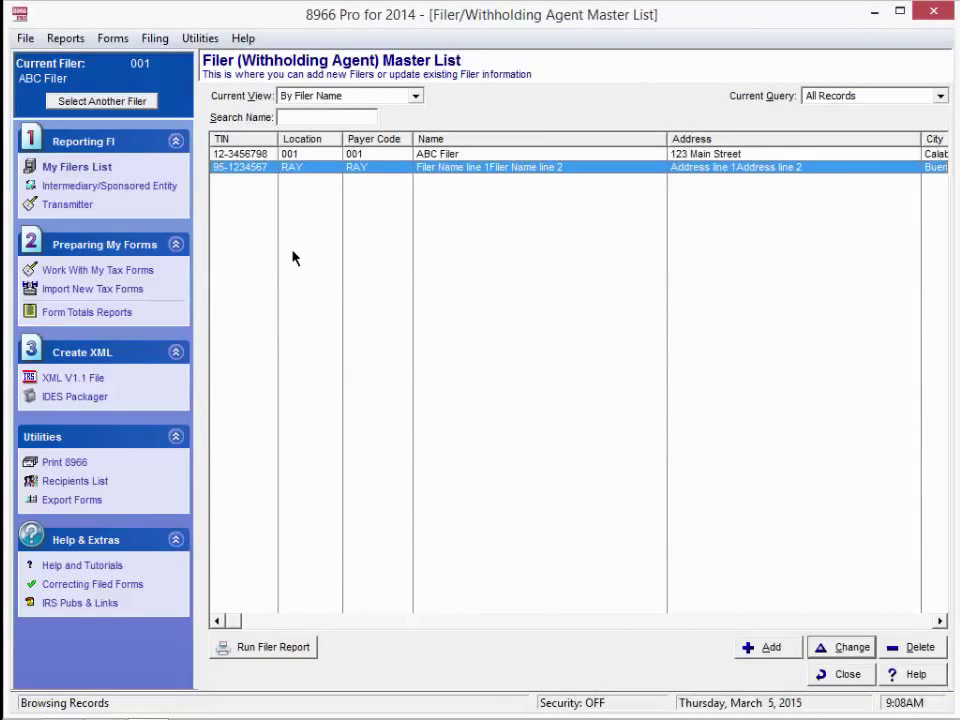
left_click(139, 101)
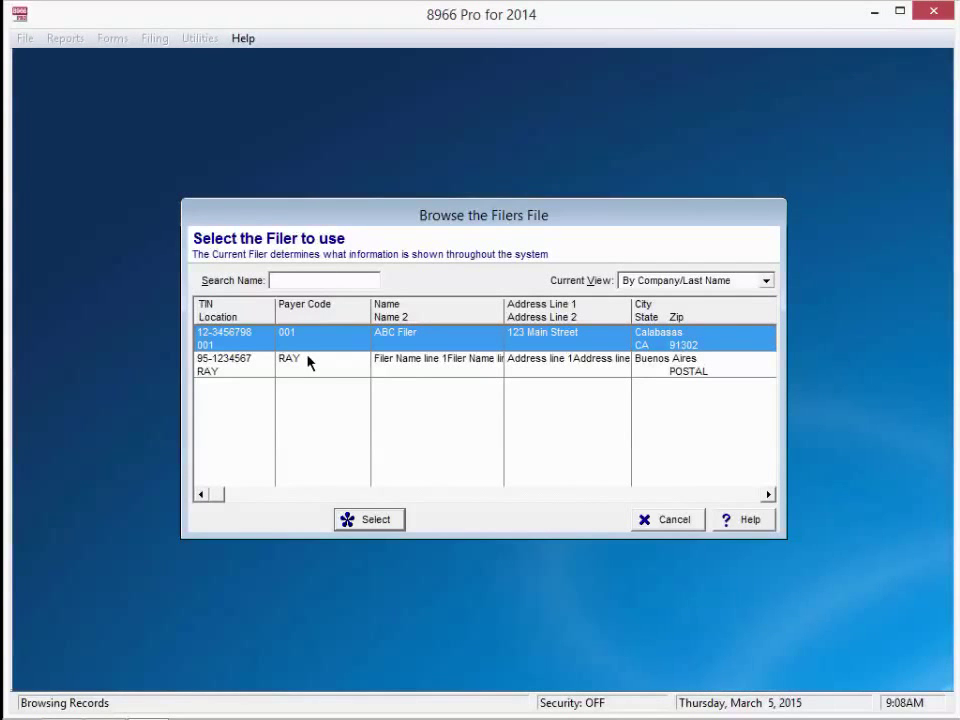
left_click(308, 369)
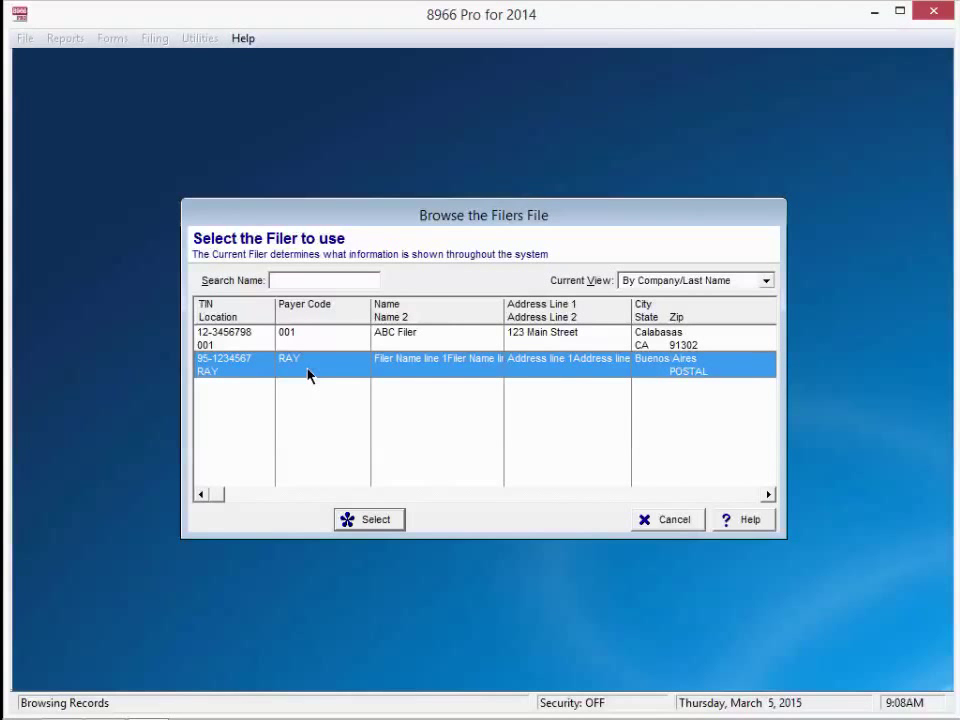
- Make RAY the current filer and start importing new tax forms from Excel or delimited text
left_click(366, 522)
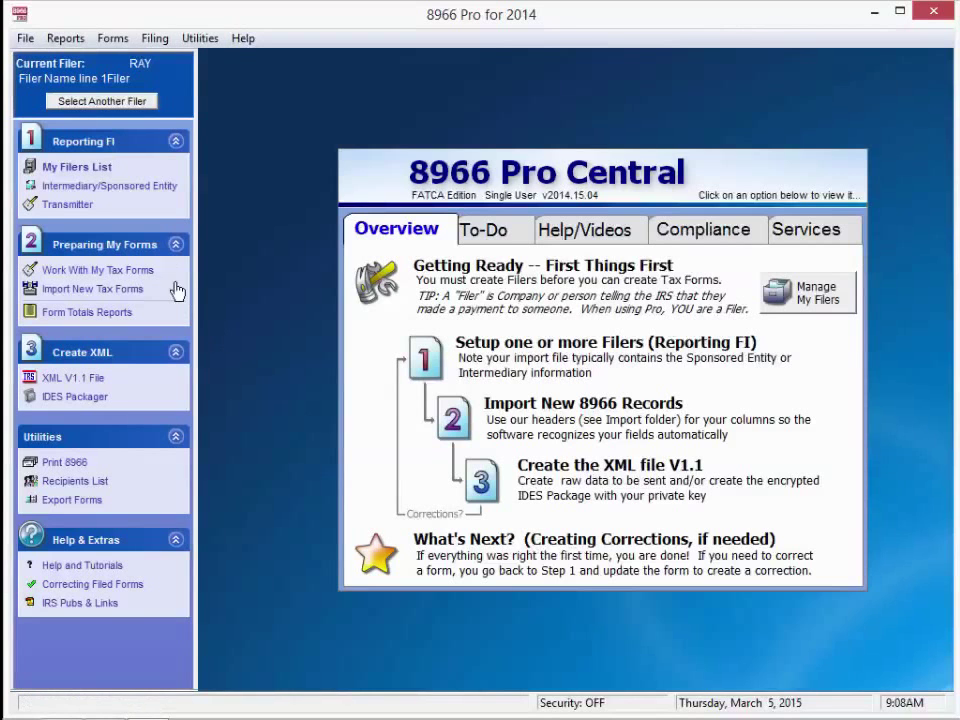
left_click(103, 295)
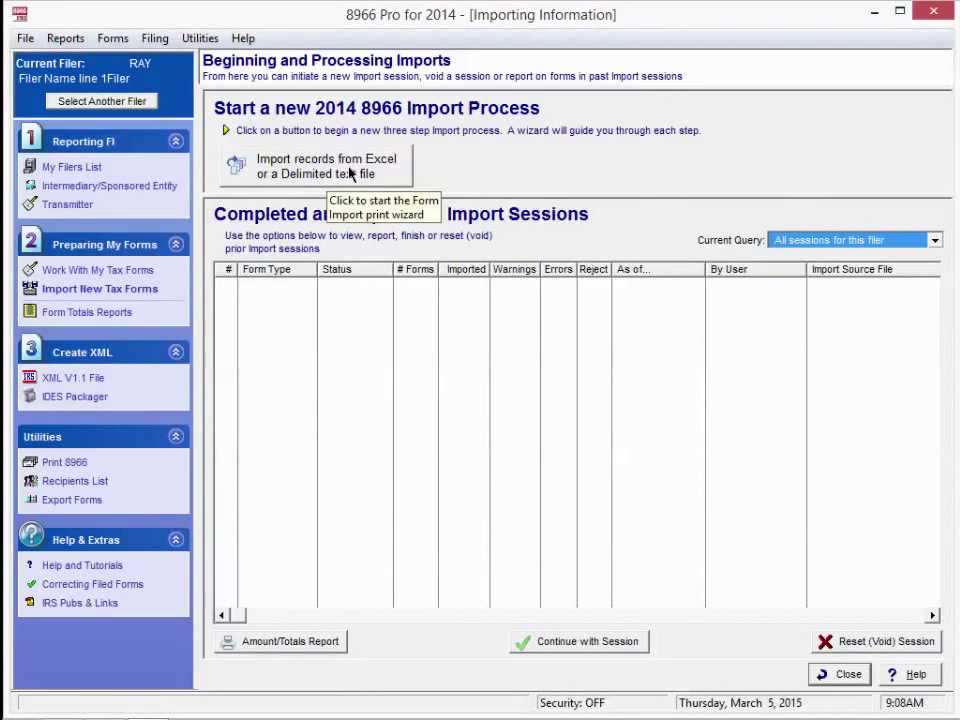
left_click(350, 174)
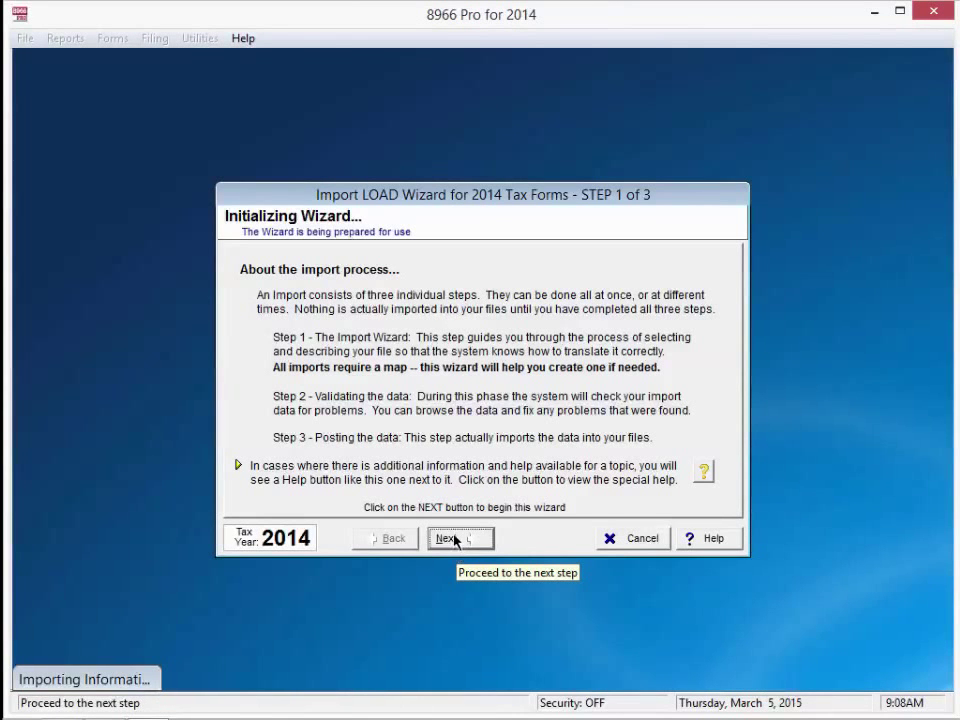
- Select the 'IMPORTED: 8966 Pooled & Not Pooled' map and proceed past the Excel warning
left_click(454, 539)
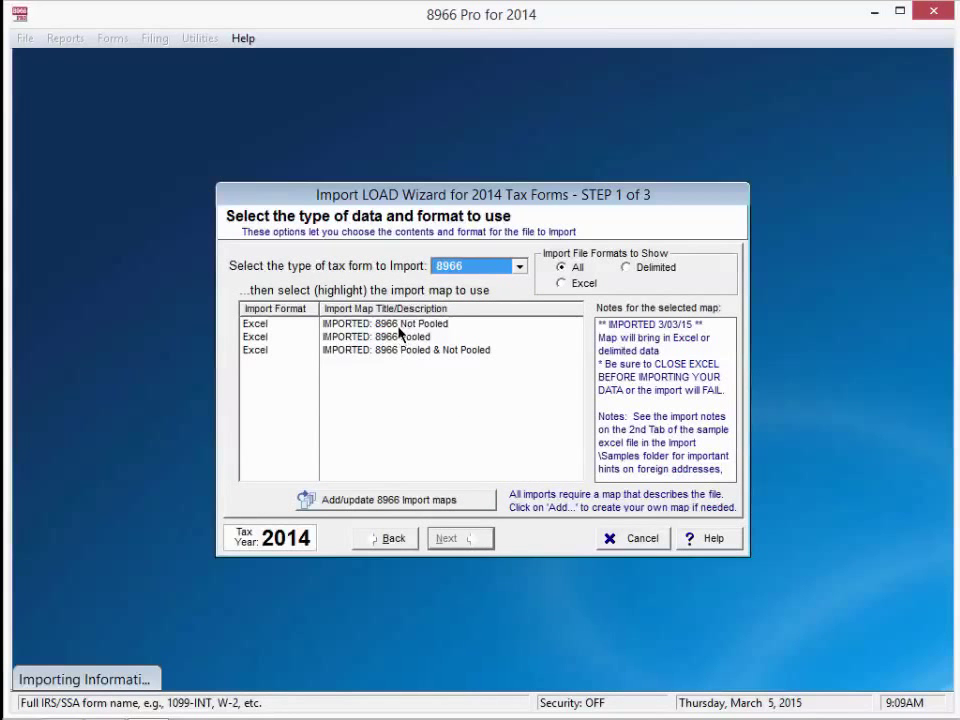
left_click(403, 351)
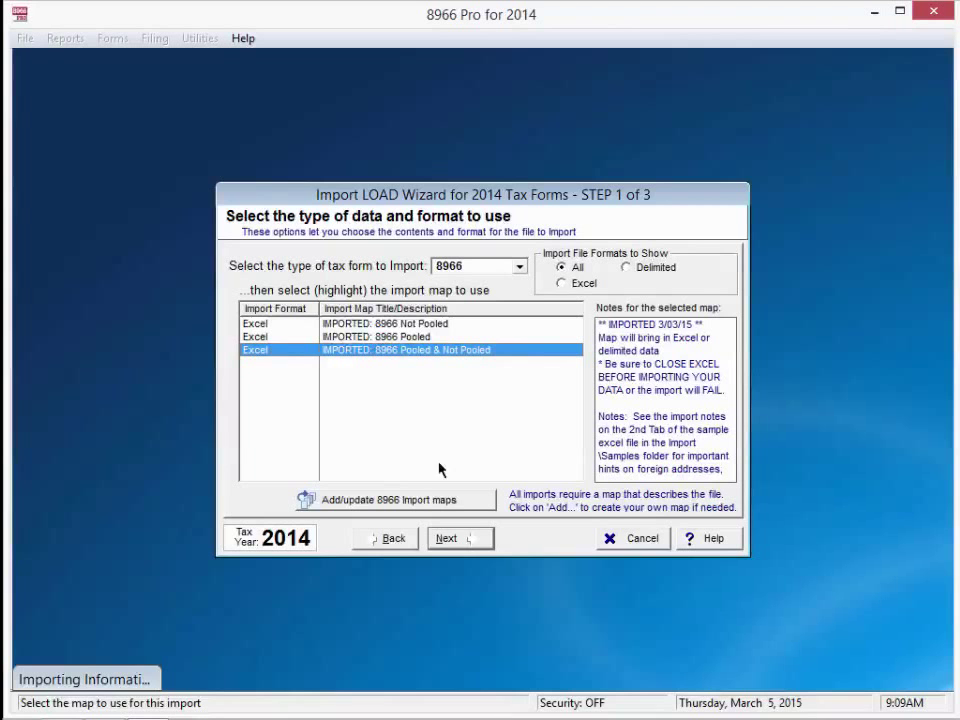
left_click(450, 539)
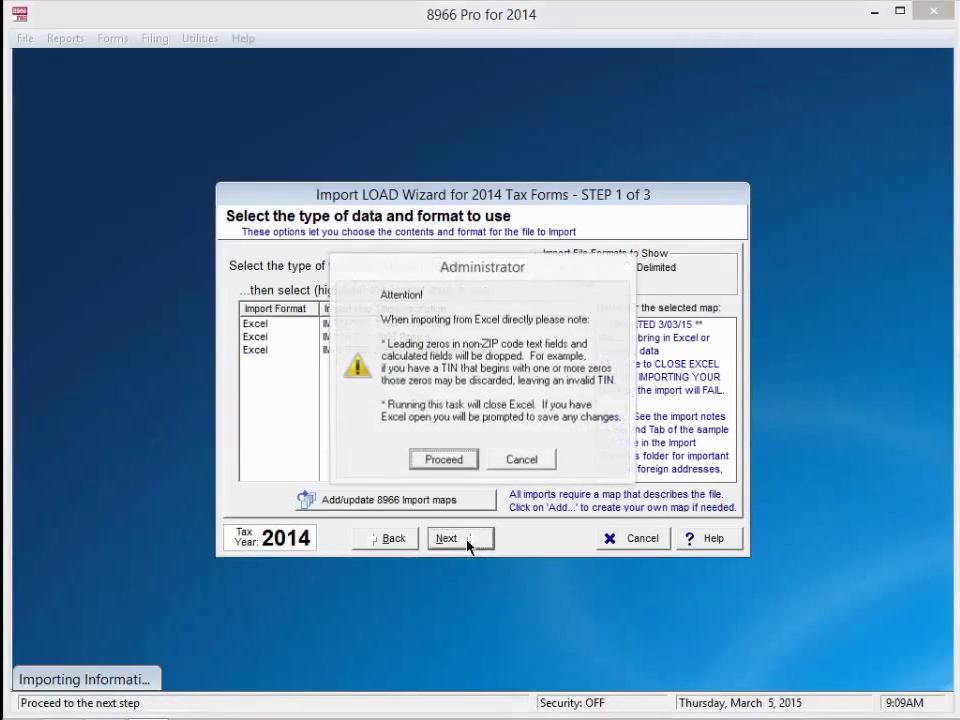
left_click(443, 460)
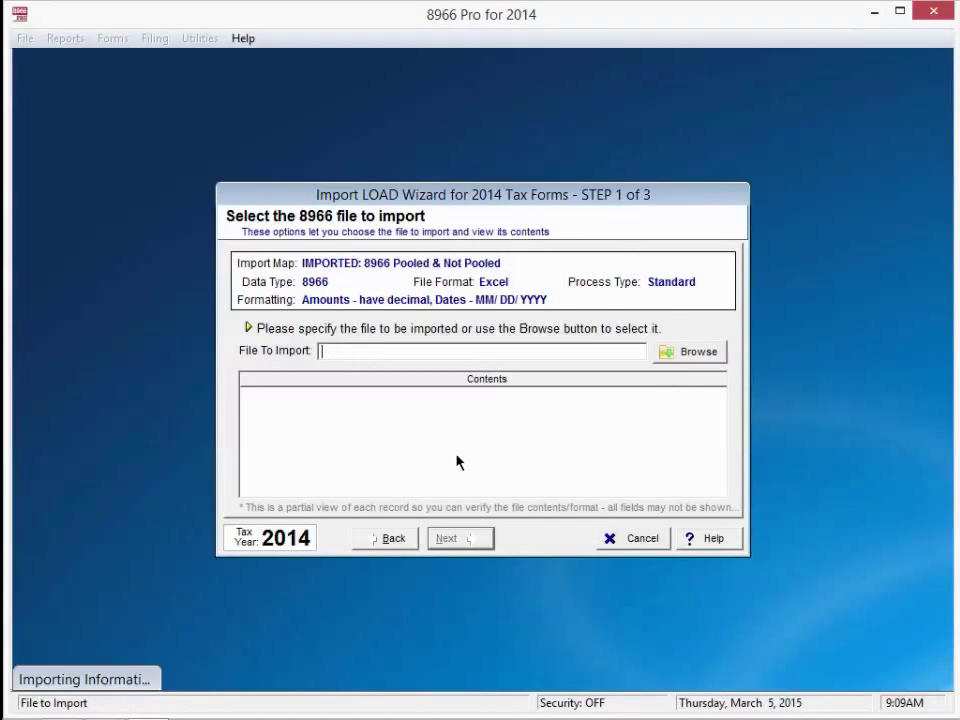
- Load '8966 Excel Pooled & Not Pooled_Sample Import.xls' from Samples > XLS Samples as the import file
left_click(676, 352)
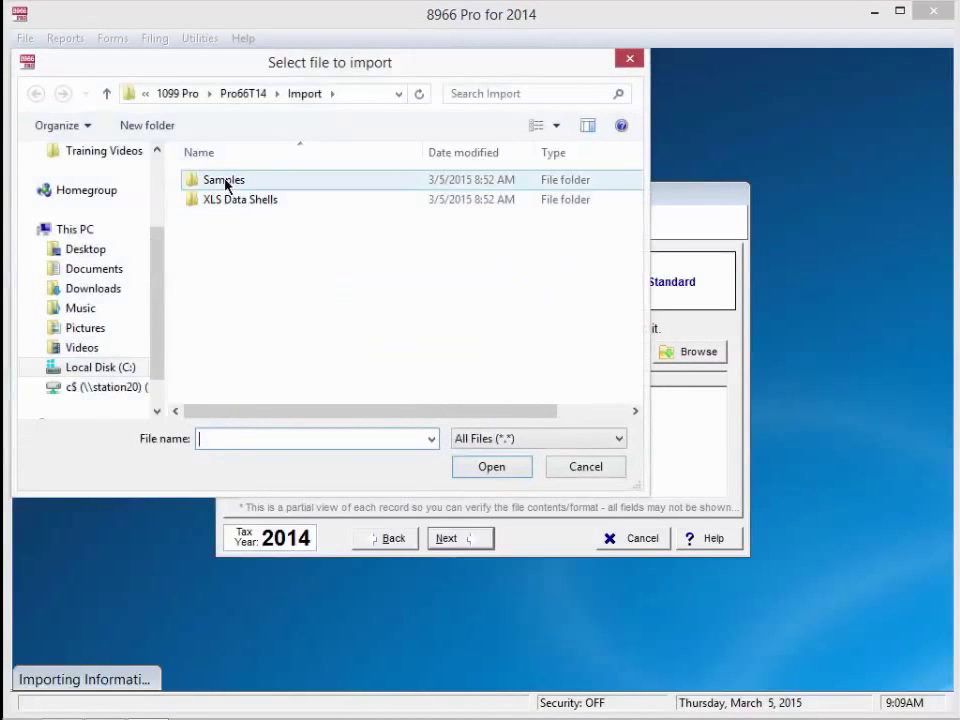
left_click(224, 182)
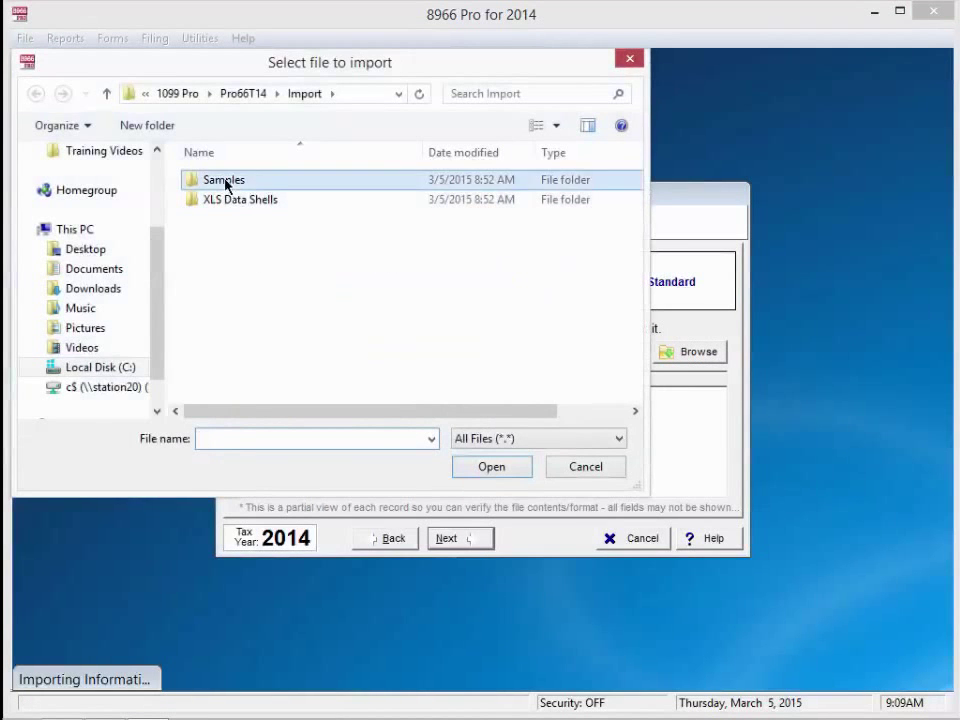
double_click(224, 182)
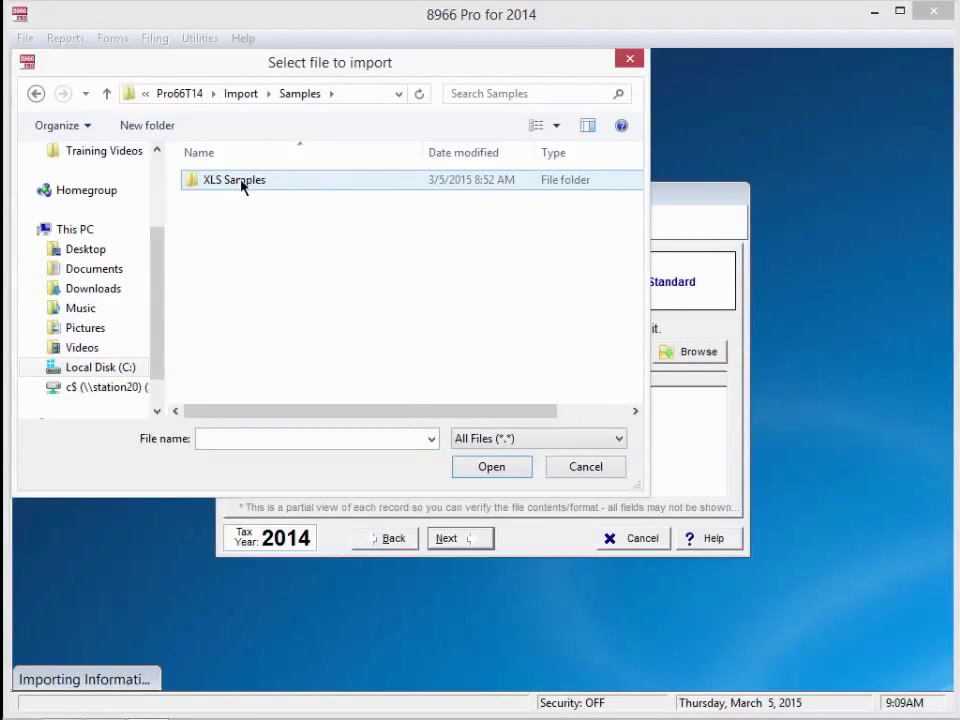
double_click(229, 182)
left_click(231, 180)
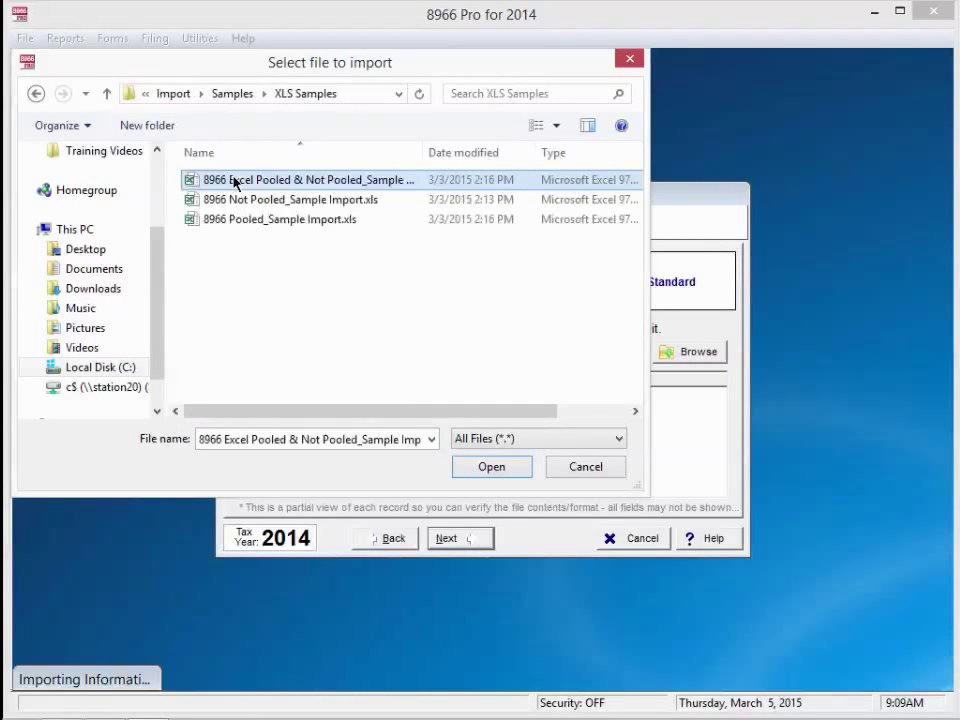
left_click(315, 185)
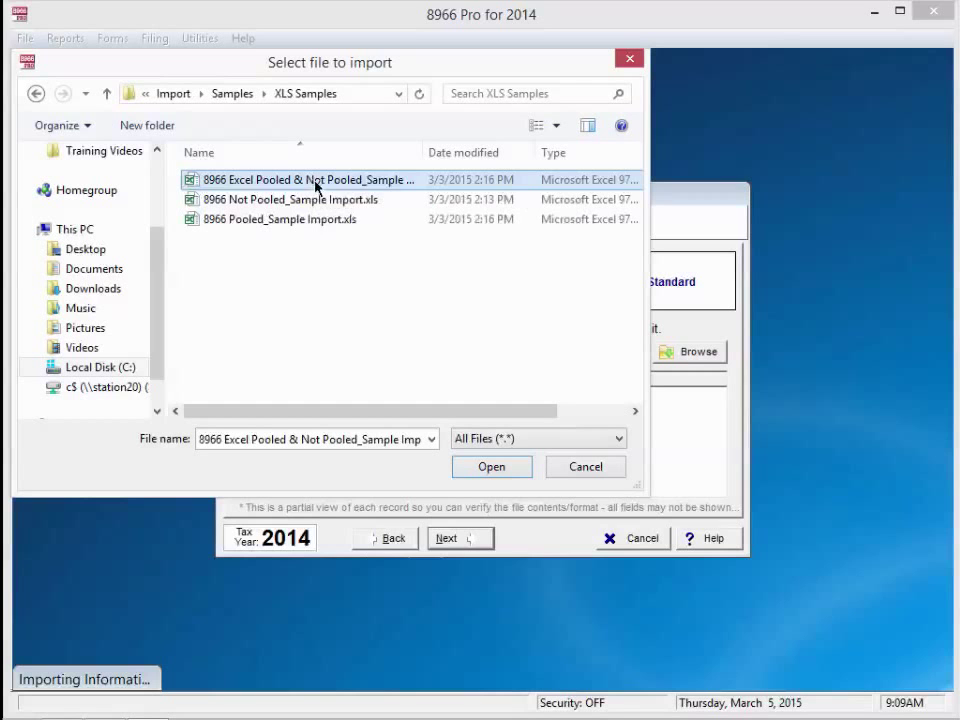
left_click(510, 474)
left_click(505, 467)
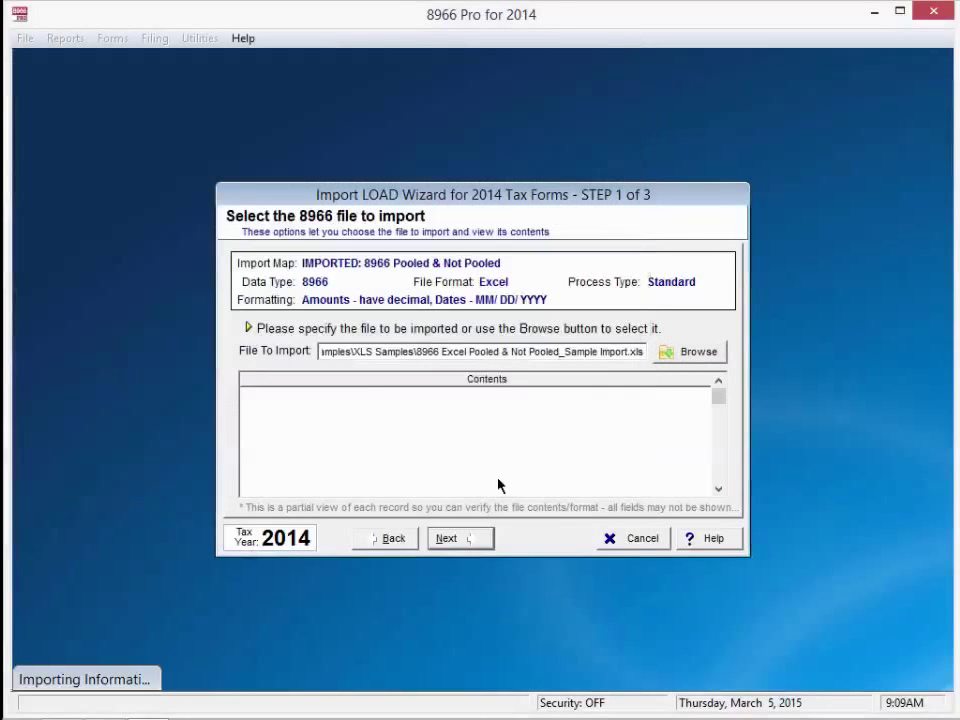
- Accept RAY as the import filer, review record 2's mapped values, and keep Pending status
left_click(458, 541)
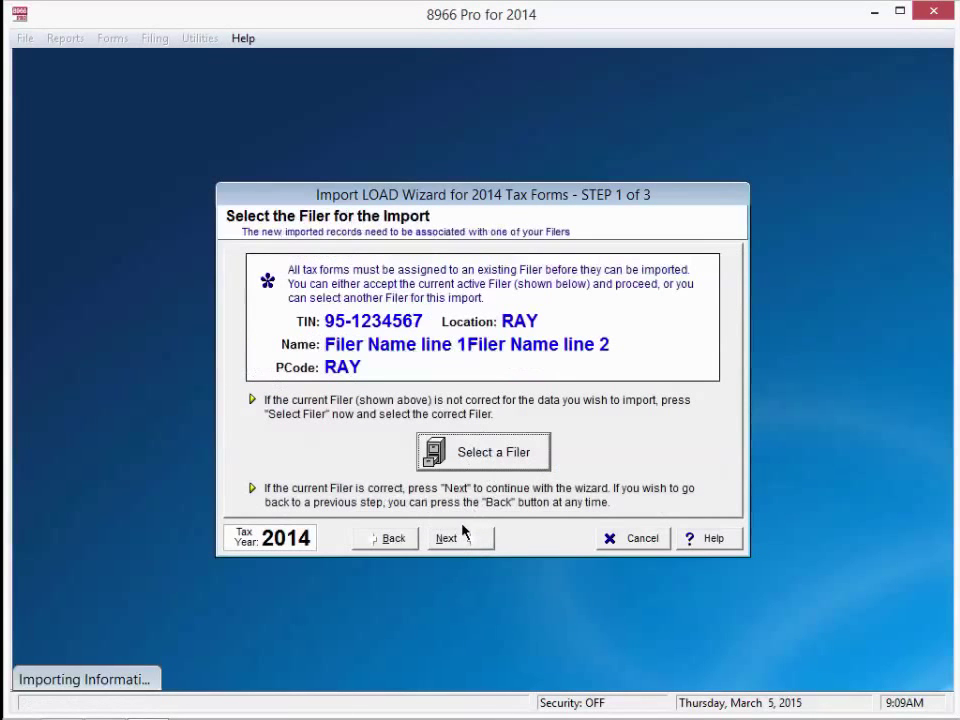
left_click(459, 541)
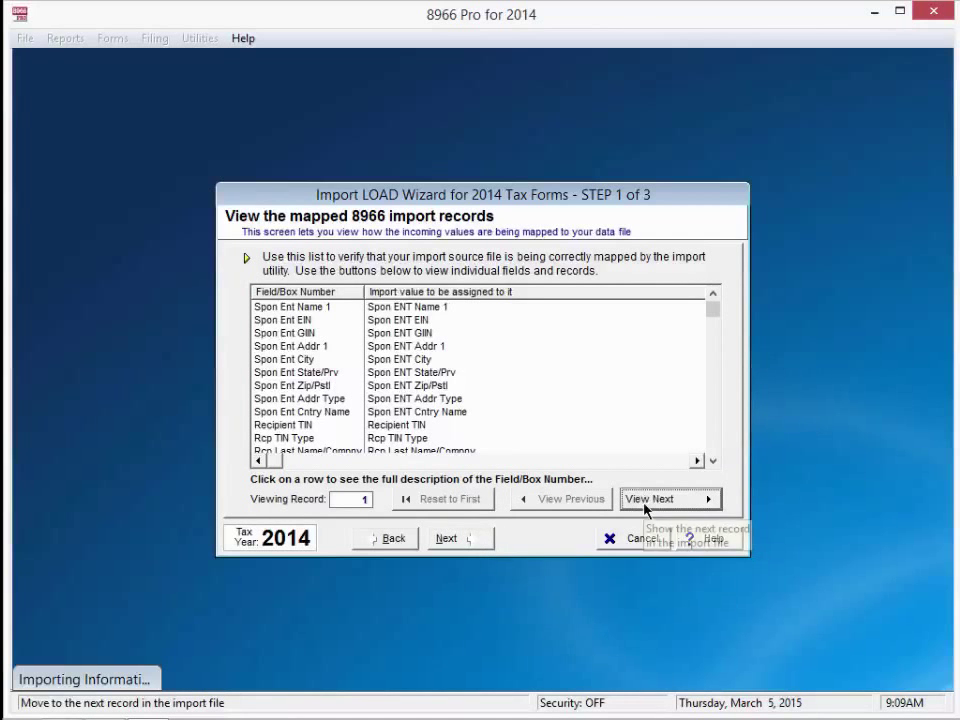
left_click(645, 503)
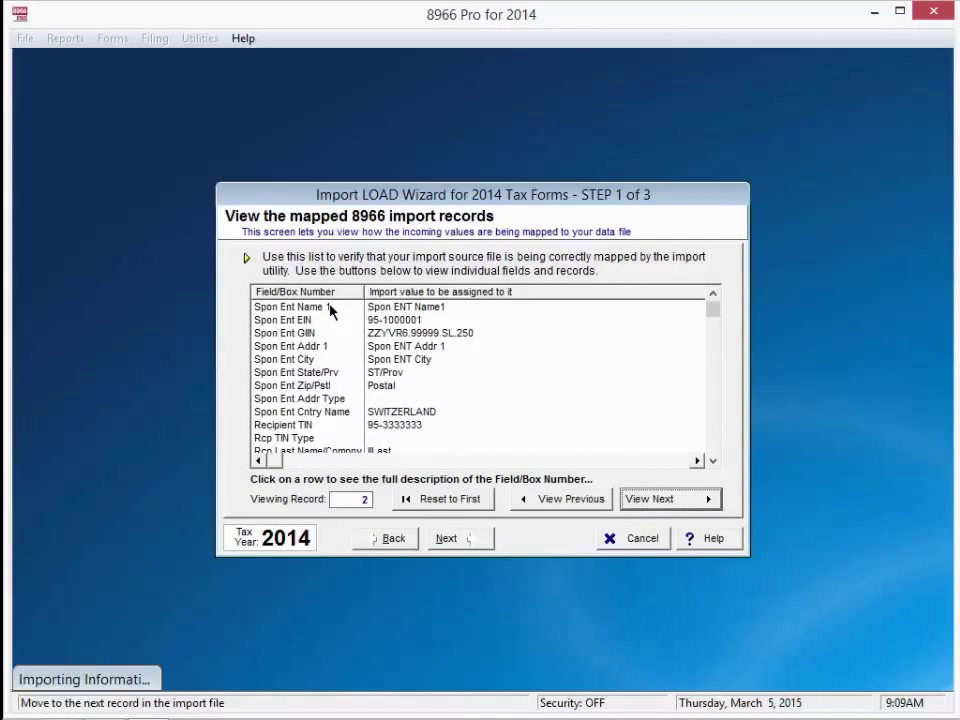
left_click(714, 462)
left_click(714, 462)
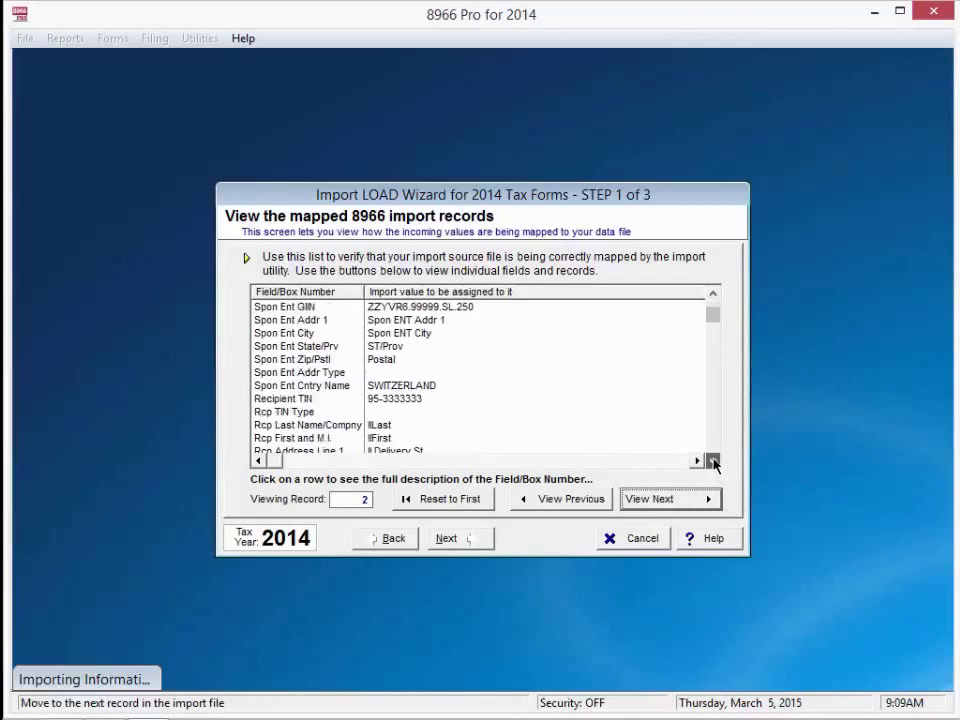
left_click(714, 462)
left_click(714, 462)
left_click(714, 462)
left_click(714, 462)
left_click(714, 462)
left_click(714, 462)
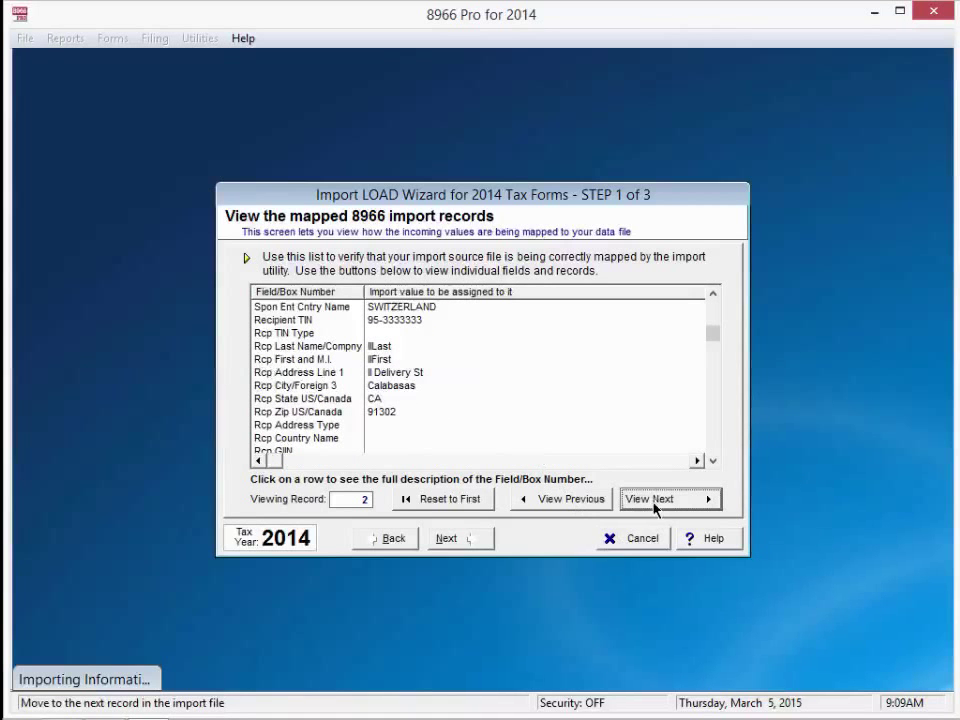
left_click(446, 539)
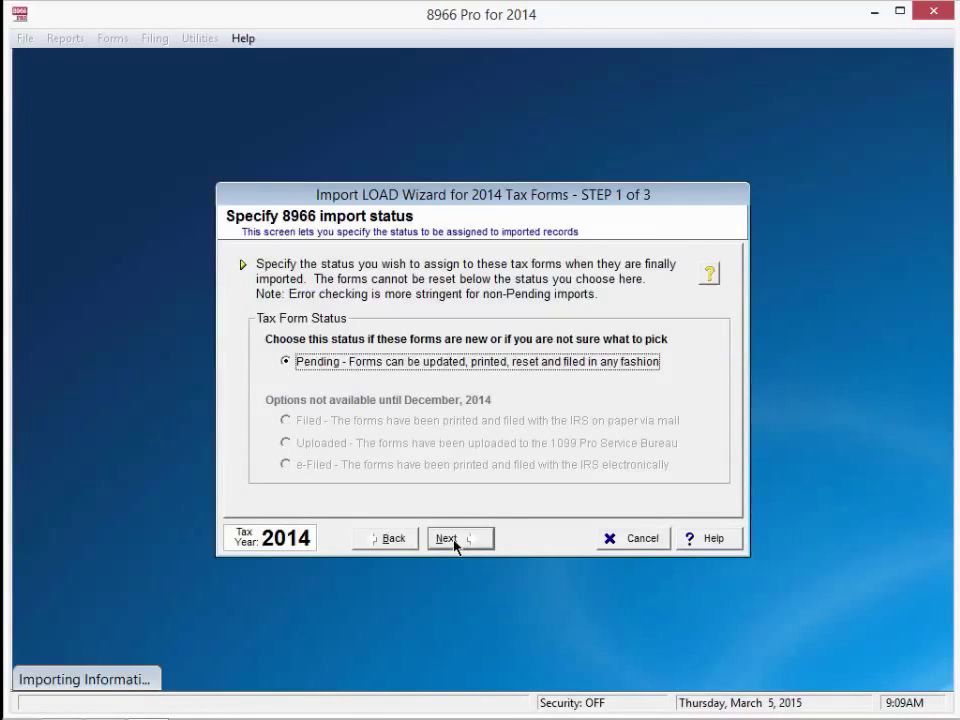
left_click(454, 540)
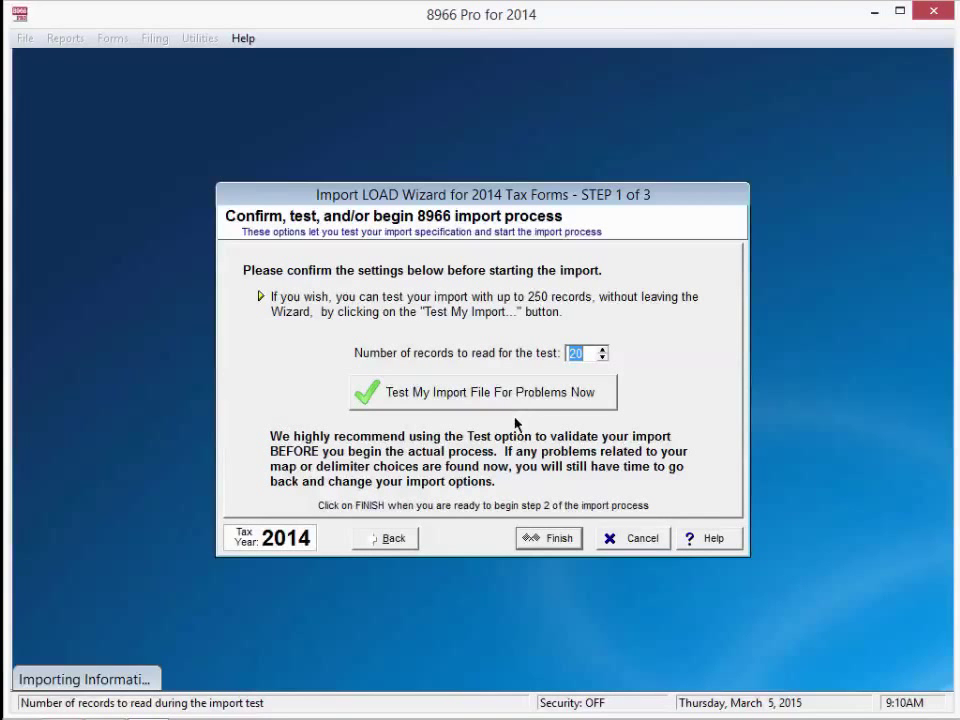
- Load the 13 records and continue to review without a summary report
left_click(555, 541)
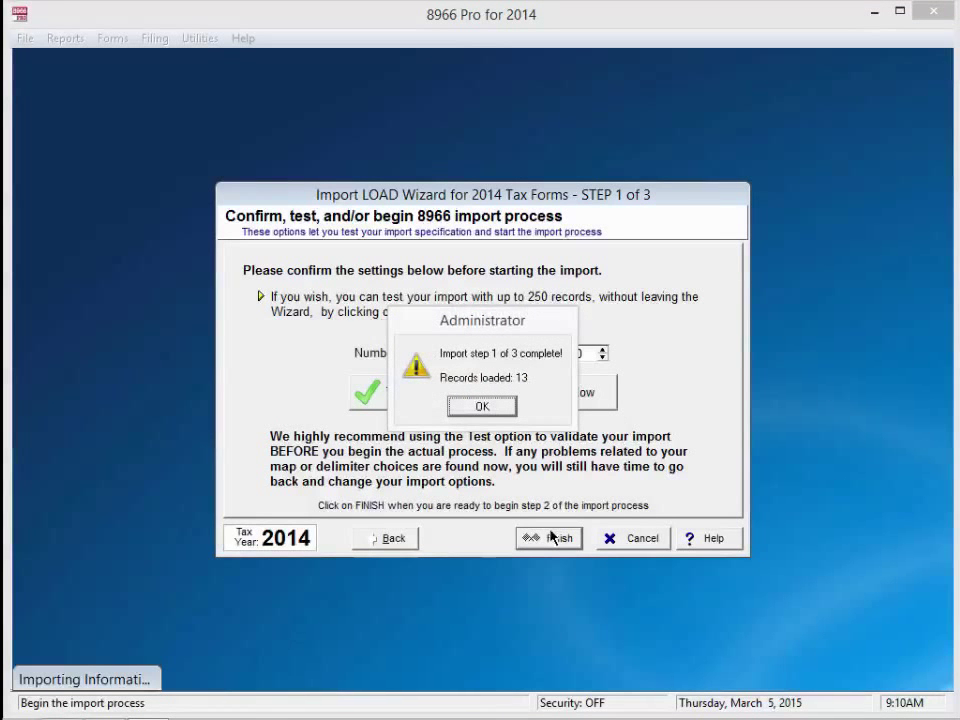
left_click(492, 406)
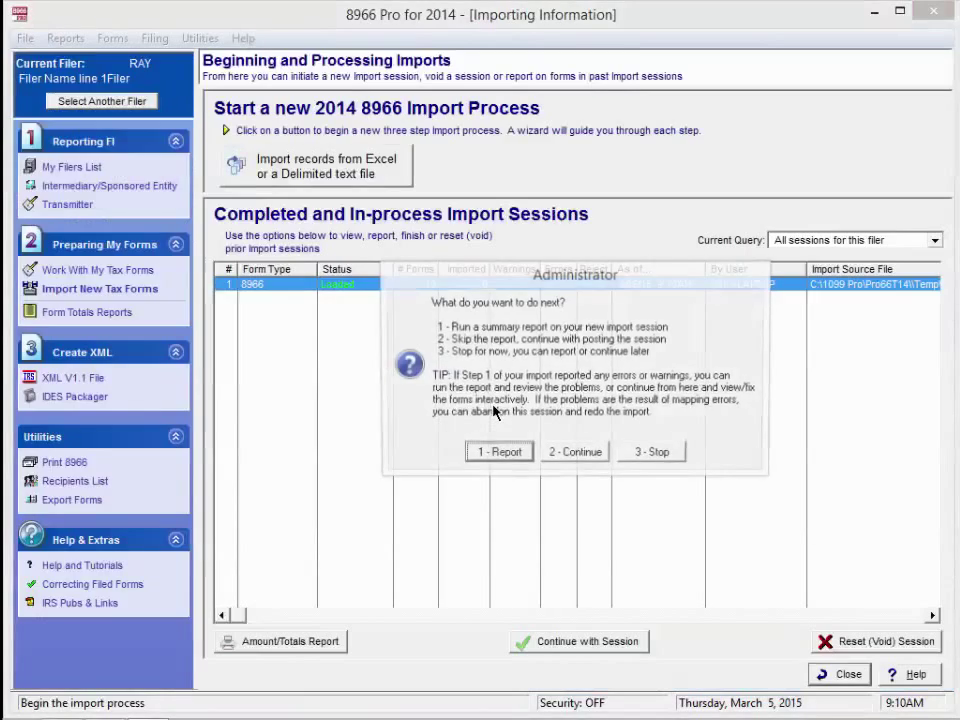
left_click(578, 454)
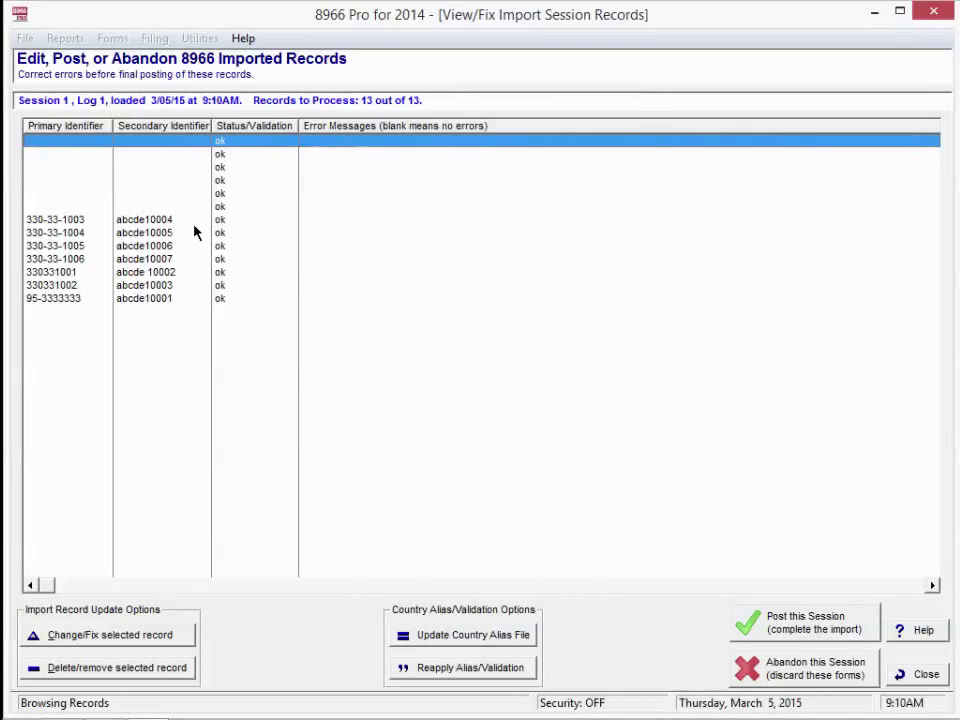
- Post the session's 13 records as Pending, updating recipients, and browse the imported records
left_click(817, 626)
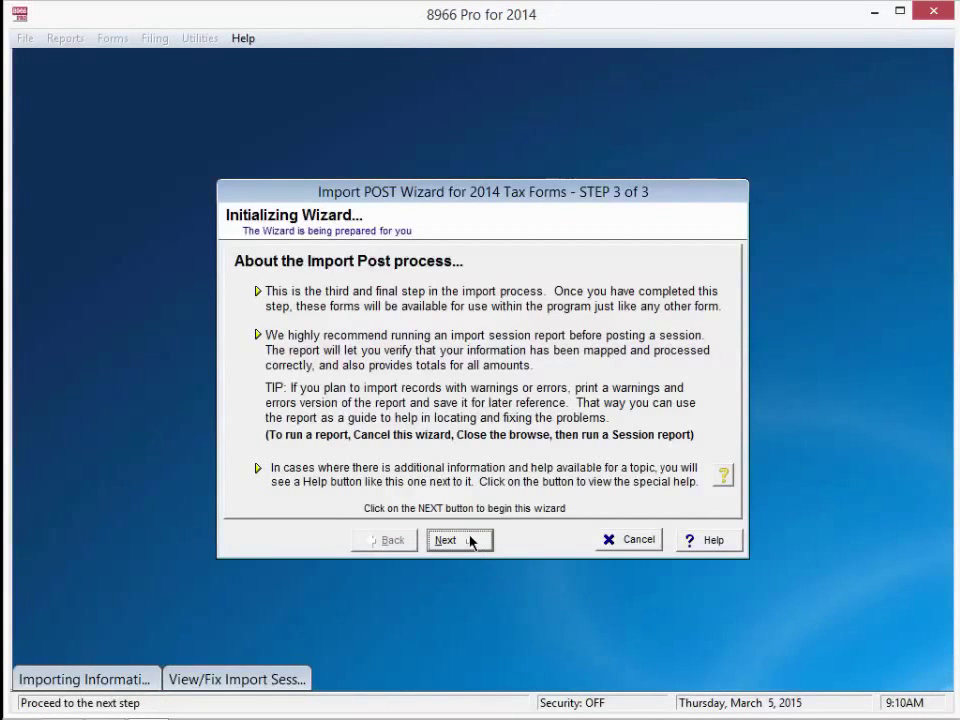
left_click(469, 540)
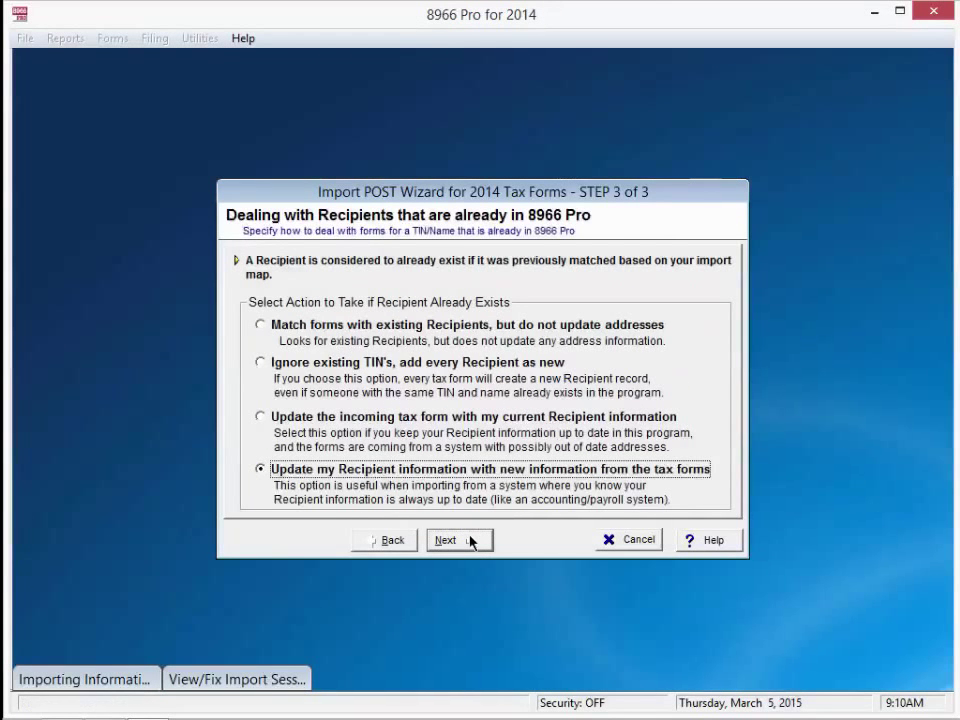
left_click(470, 541)
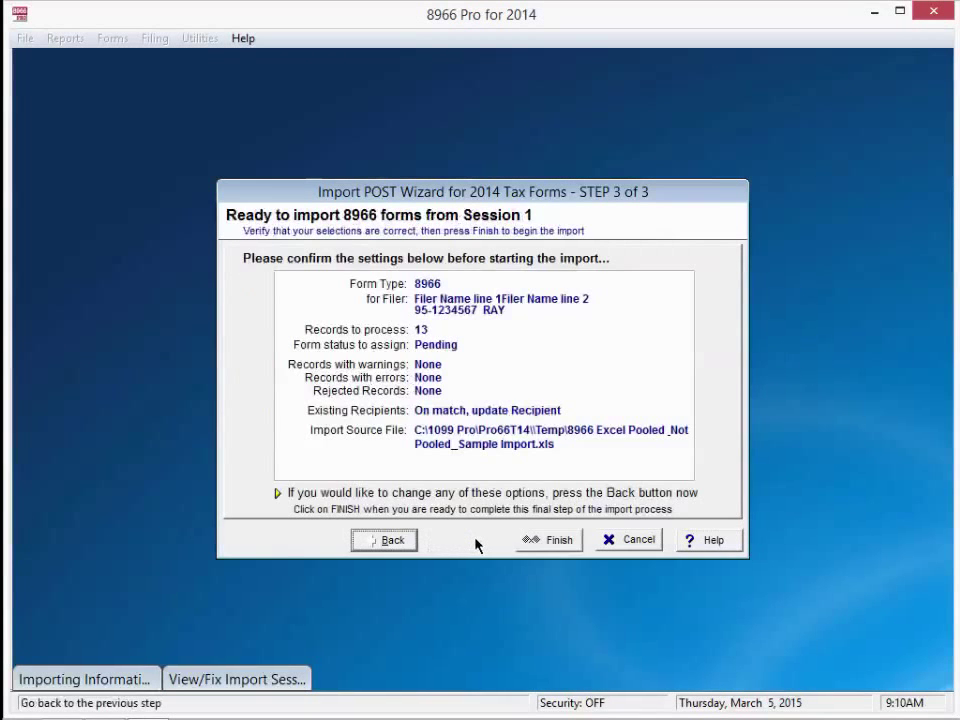
left_click(540, 543)
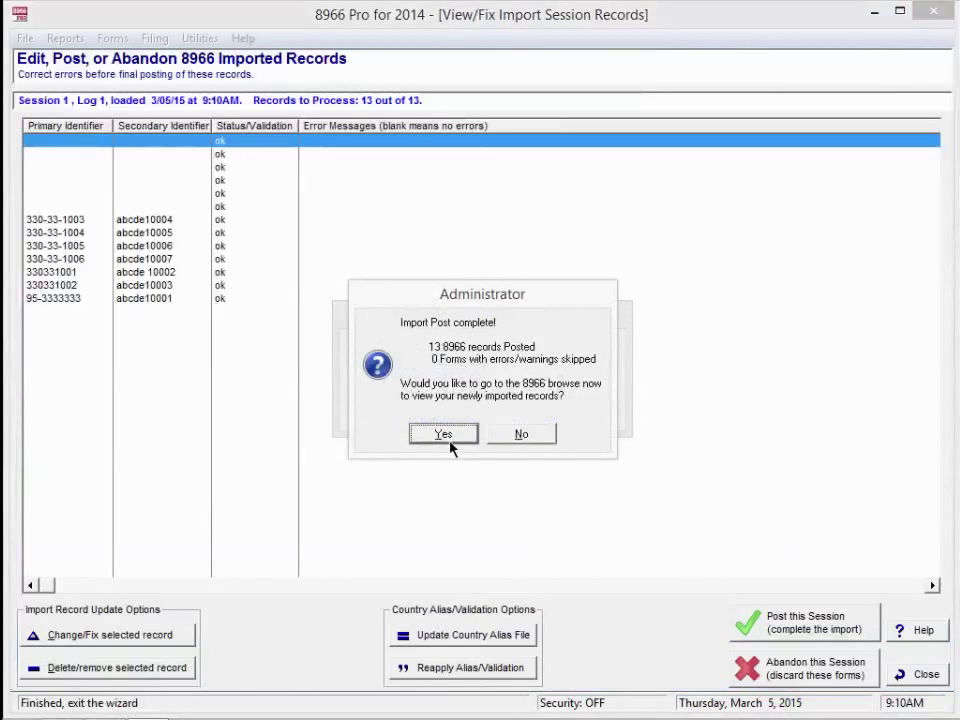
left_click(445, 436)
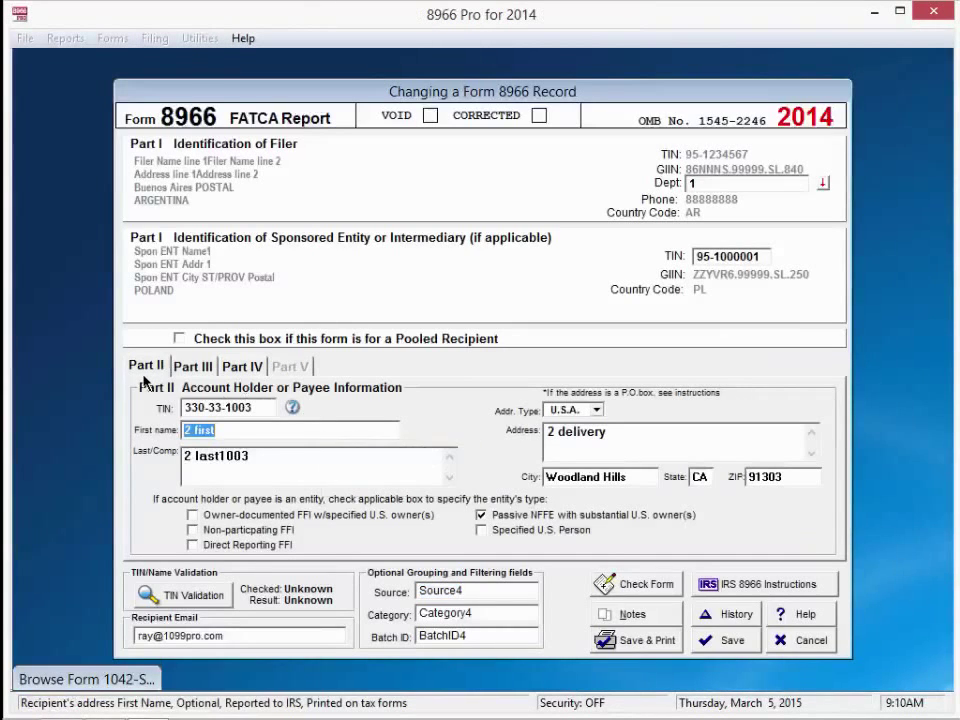
left_click(200, 367)
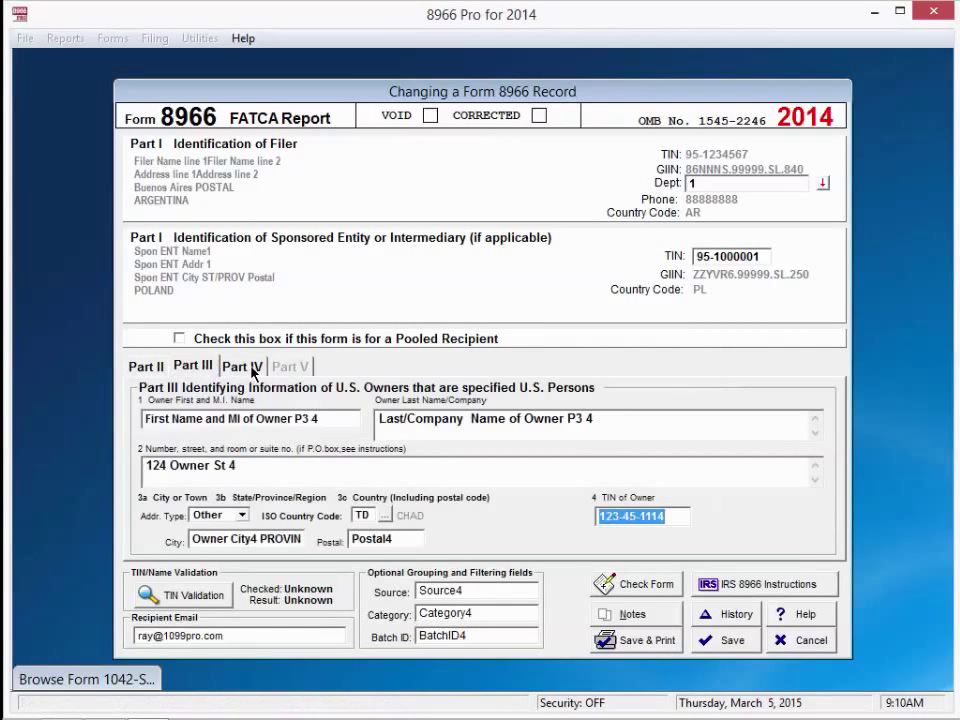
left_click(251, 368)
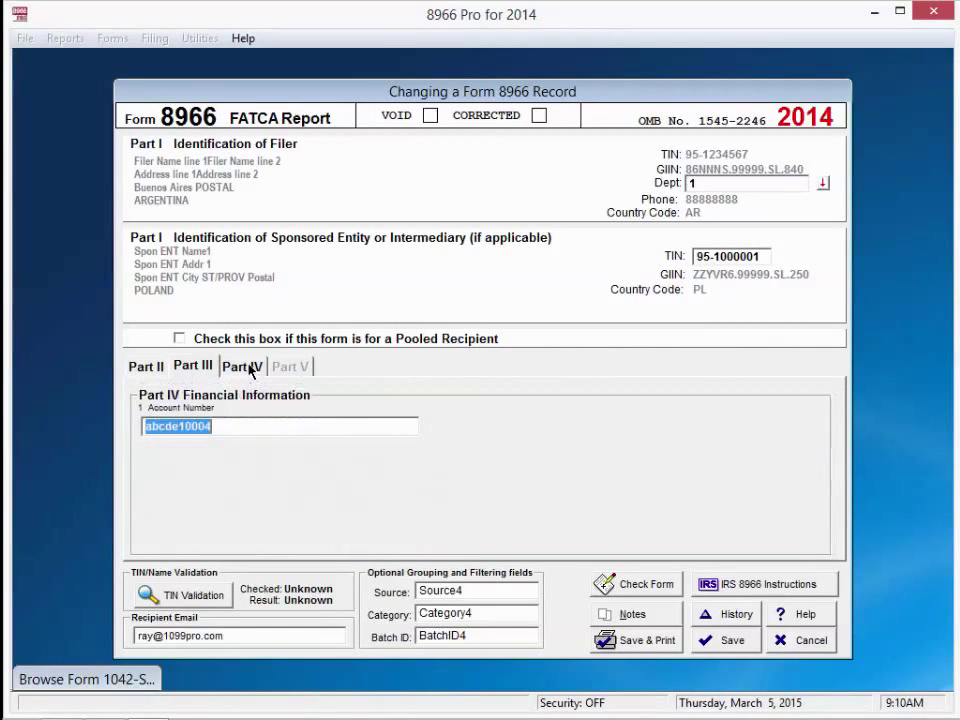
left_click(136, 368)
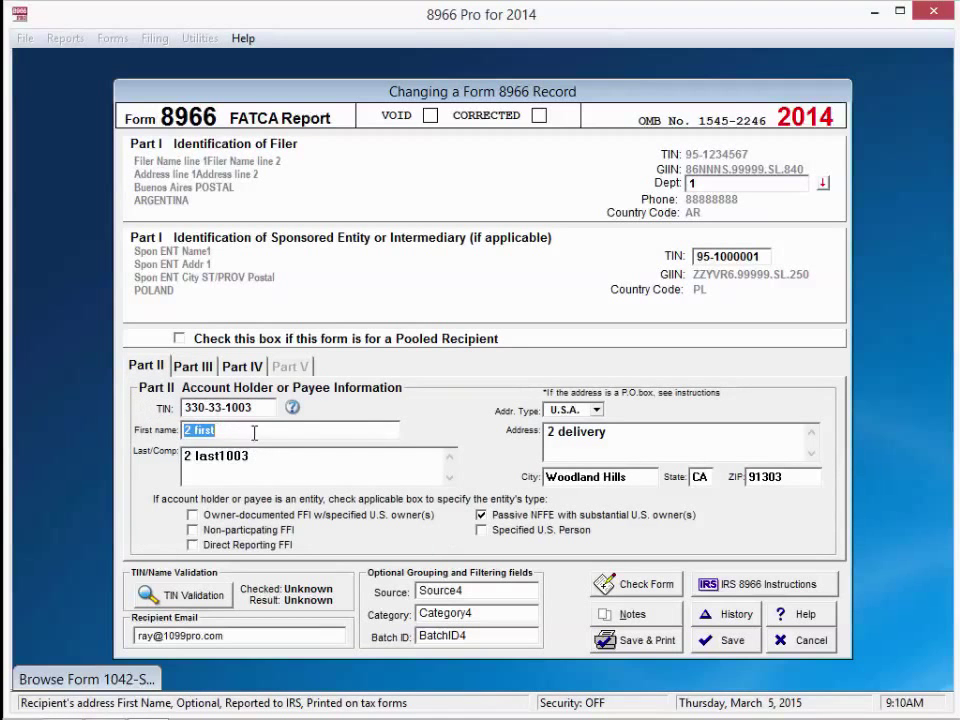
- Change the first name to '2 first name' and save it to the form and recipient record
key("End")
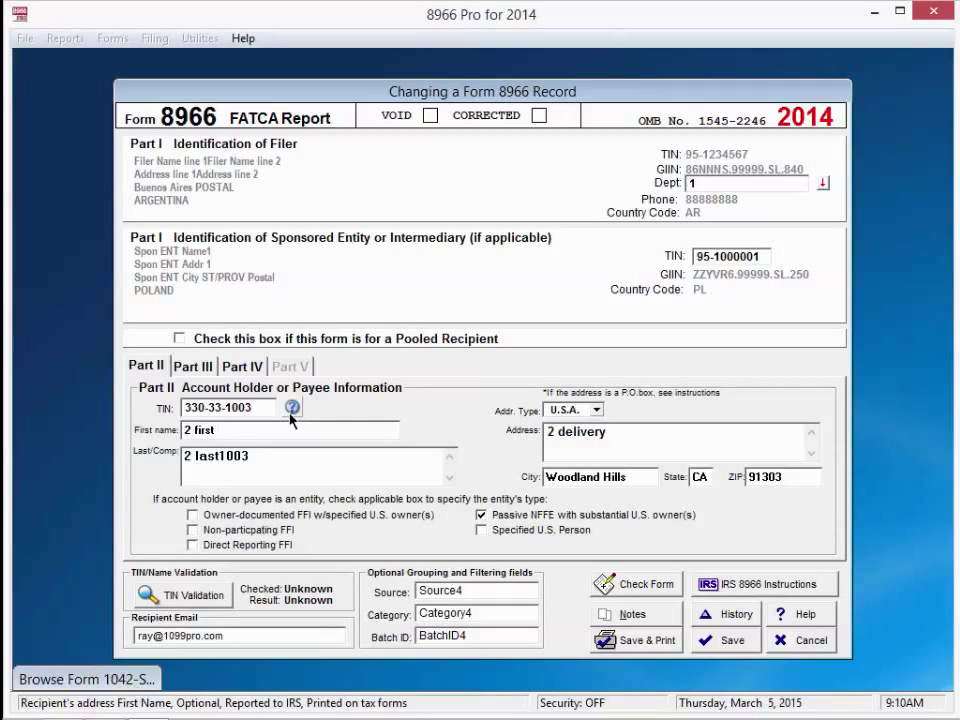
type("name")
left_click(733, 644)
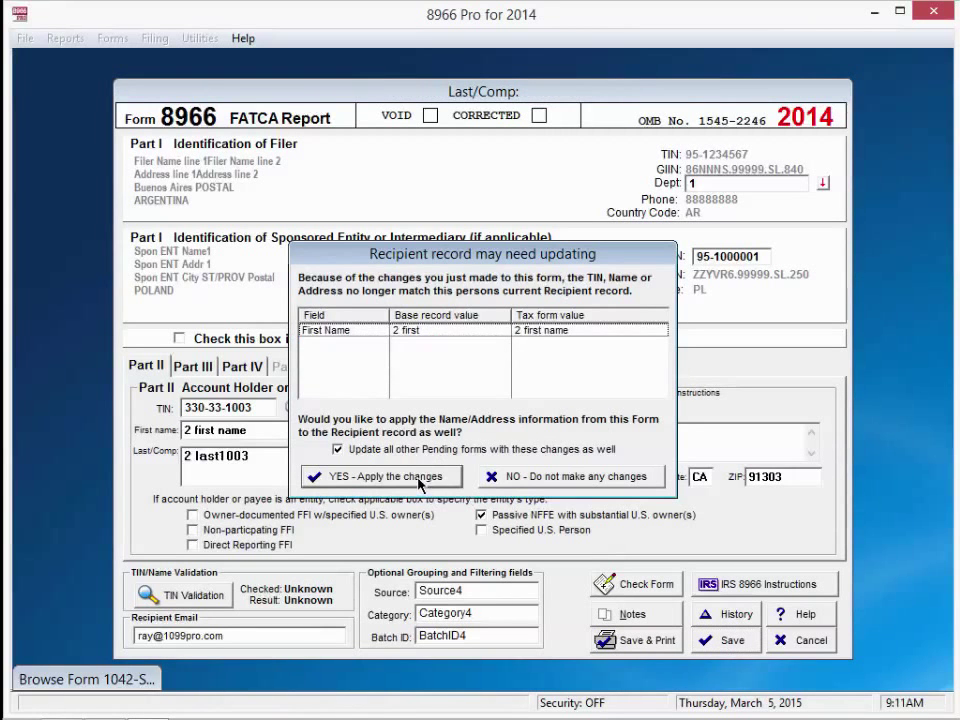
left_click(420, 477)
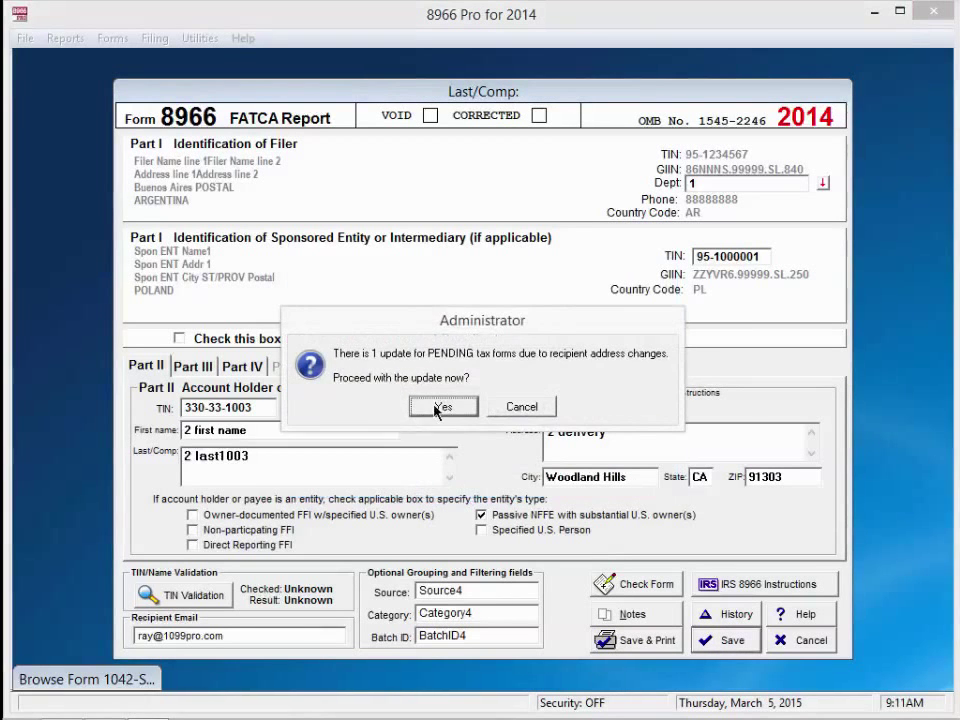
left_click(443, 407)
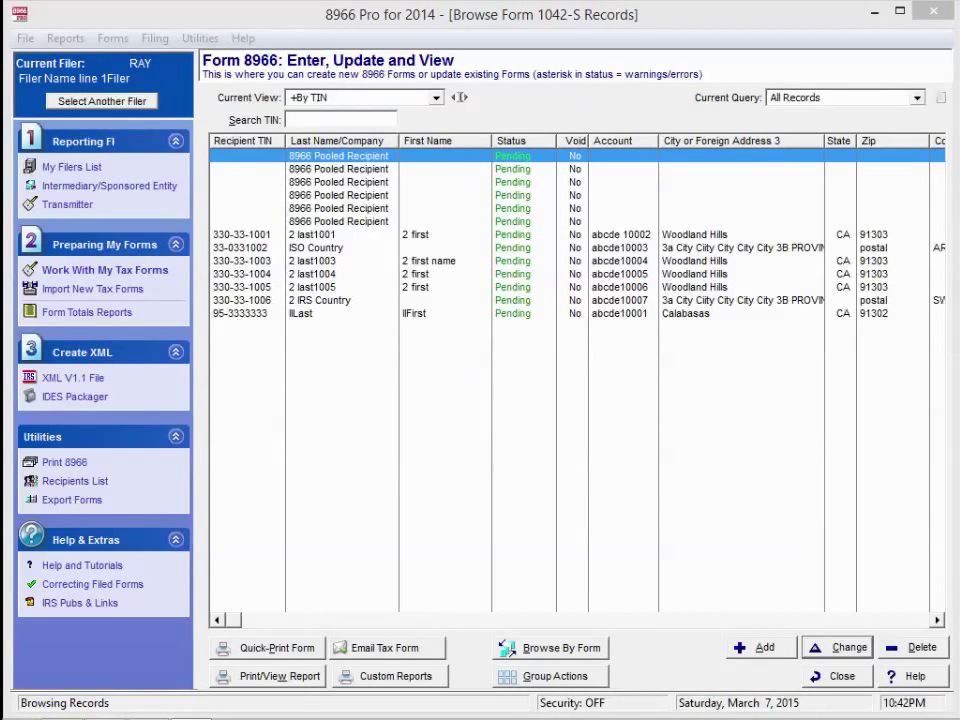
- Review the transmitter contact details under File > Transmitter Information and accept them as entered
left_click(23, 40)
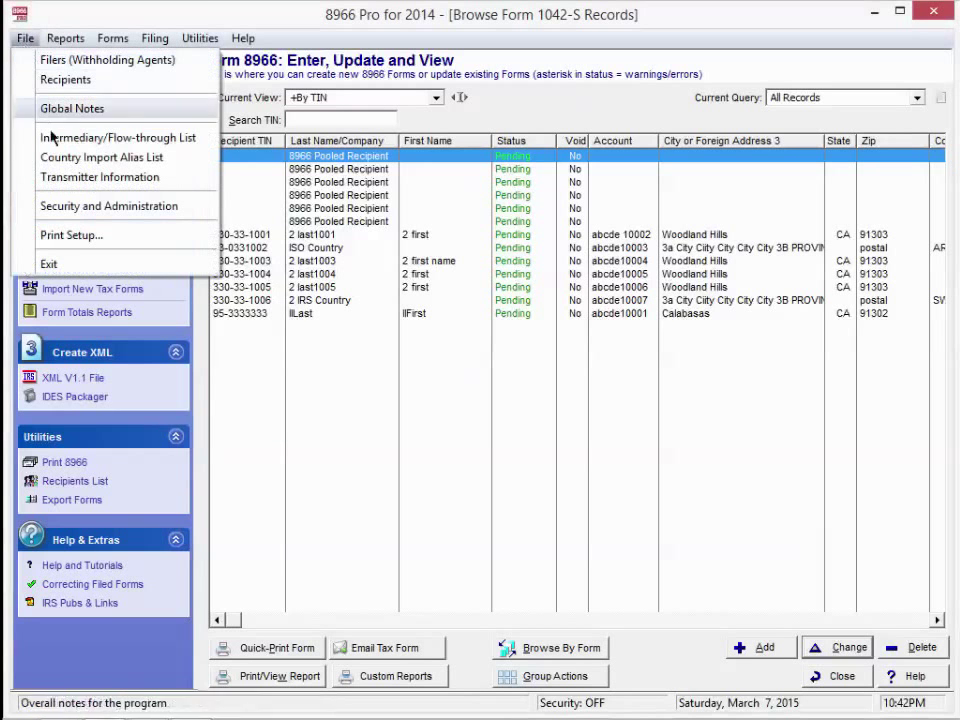
left_click(57, 177)
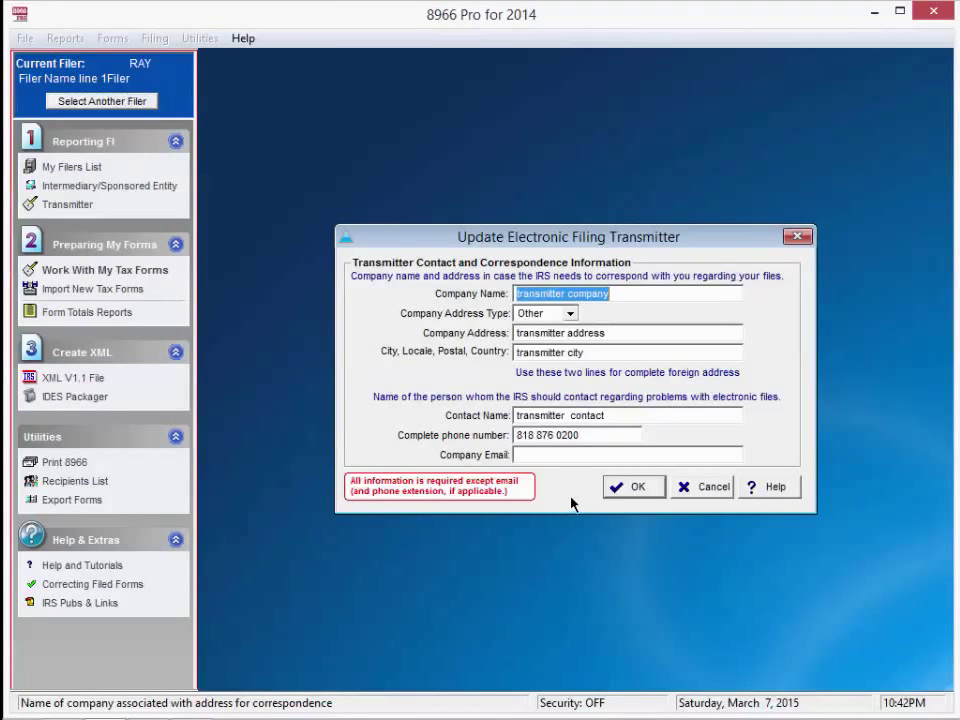
left_click(639, 488)
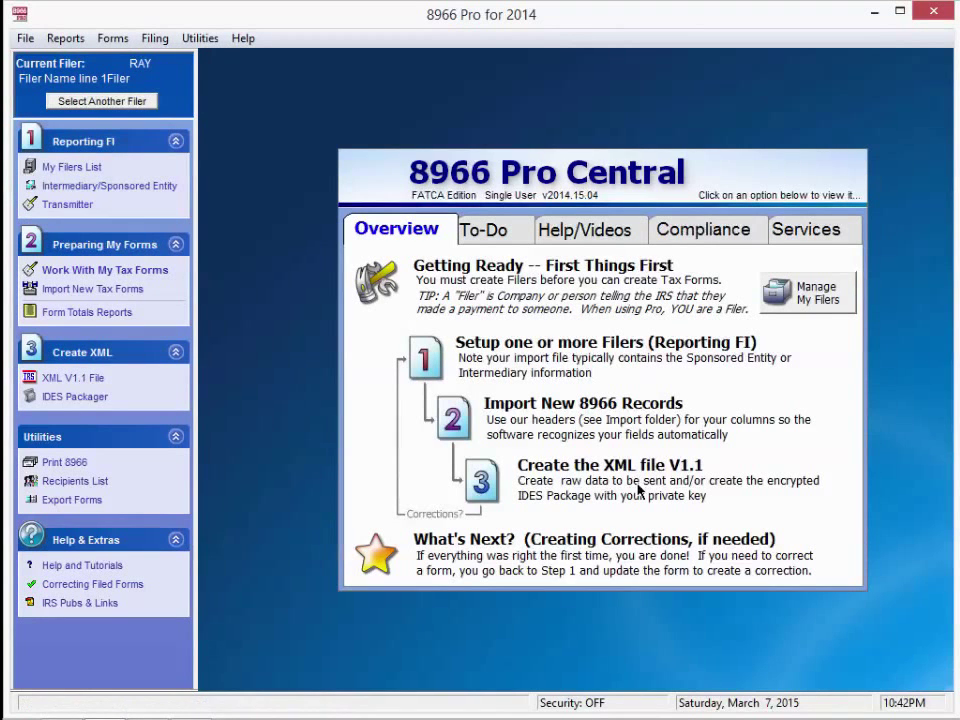
- Start a new 8966 FATCA XML v1.1 file and advance past the Welcome and update-check pages
left_click(100, 384)
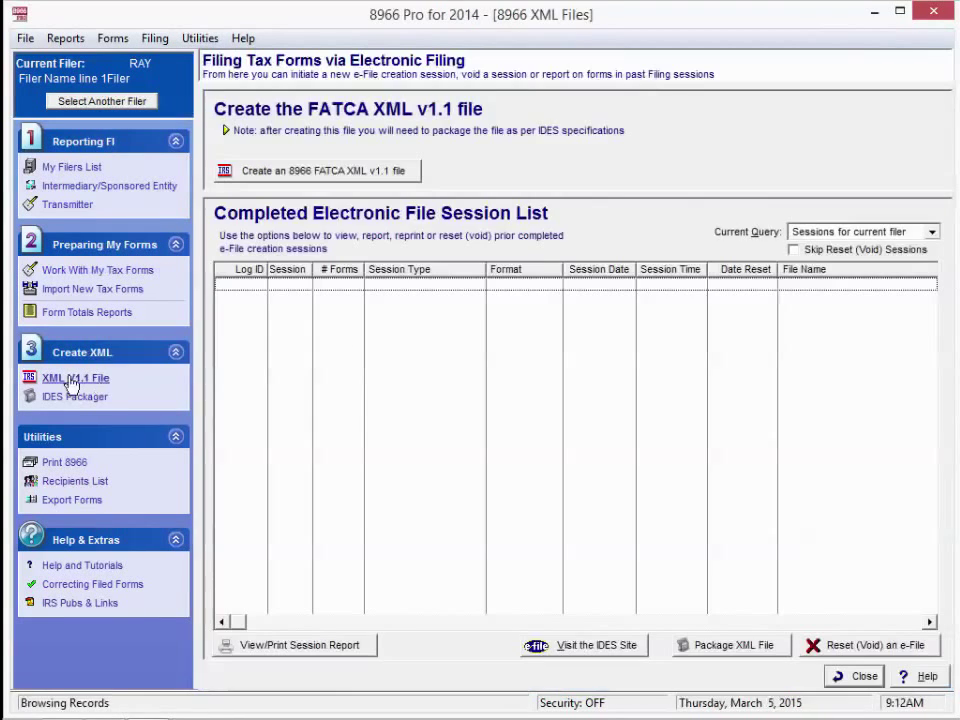
left_click(331, 175)
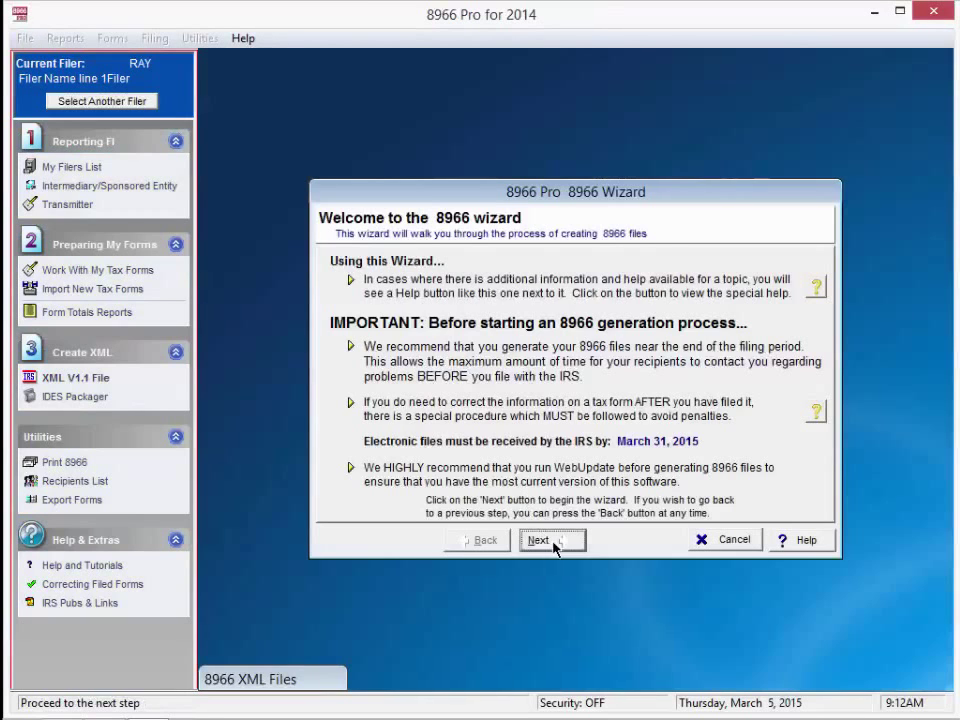
left_click(552, 543)
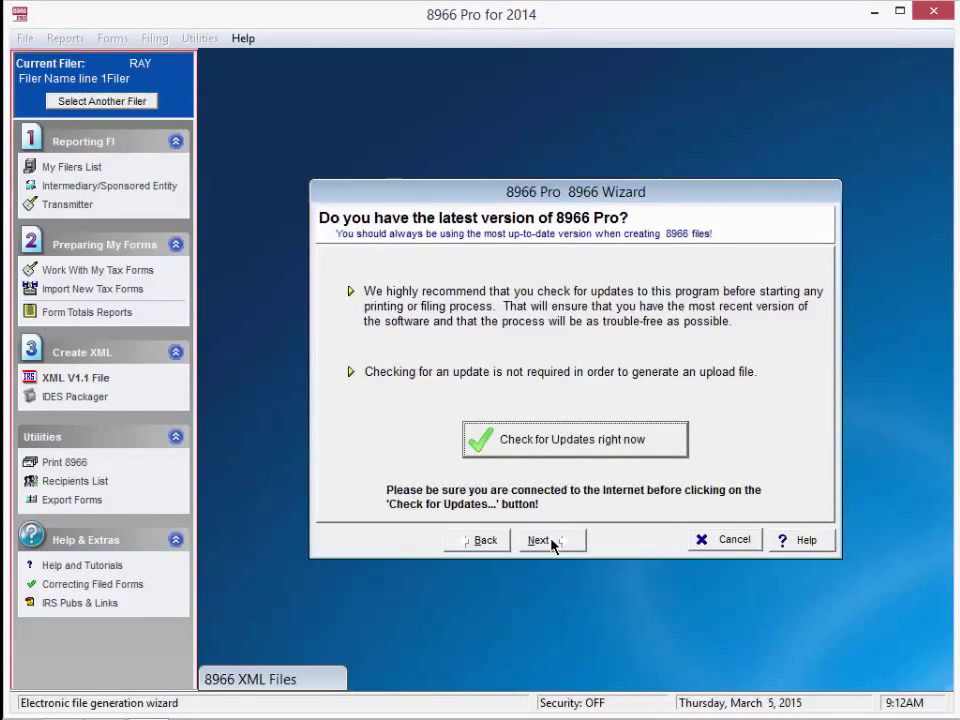
left_click(552, 541)
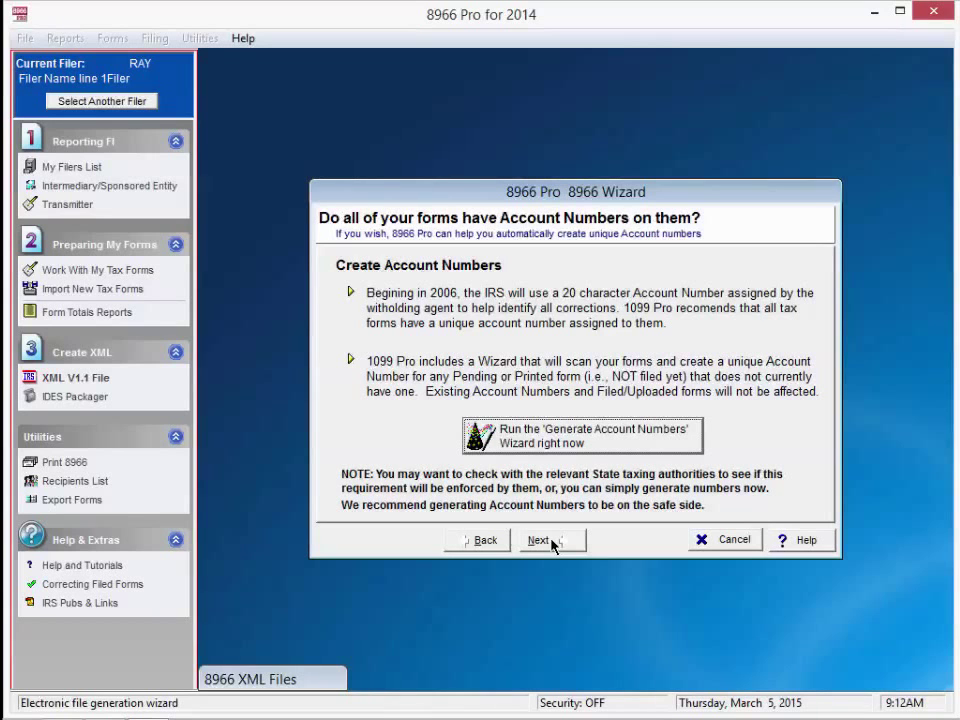
- Skip account number generation and tag the RAY filer for inclusion
left_click(550, 541)
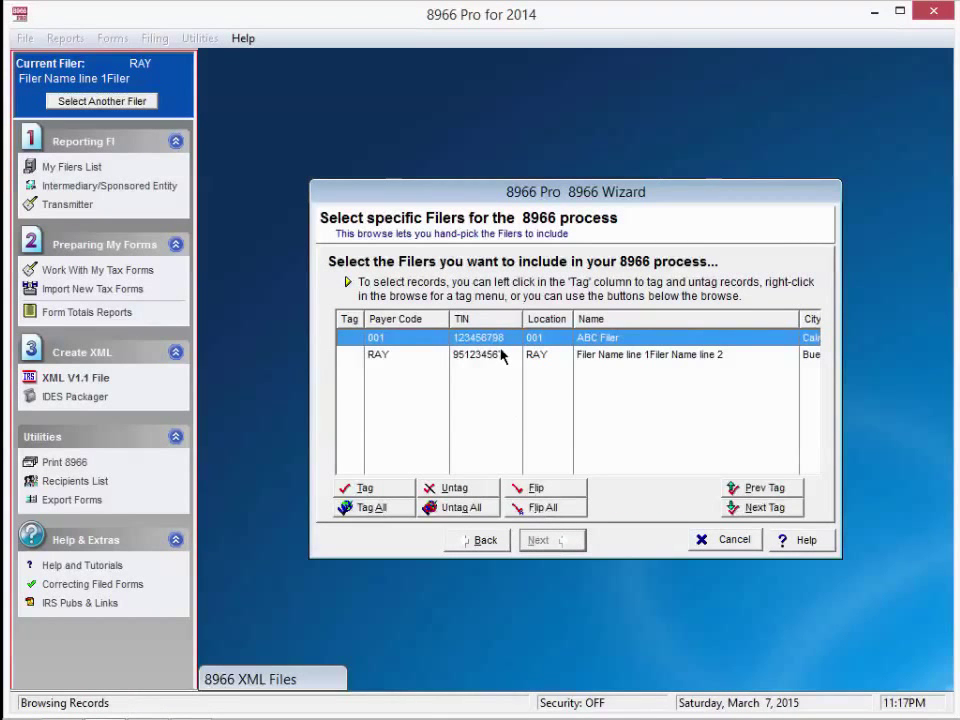
left_click(503, 355)
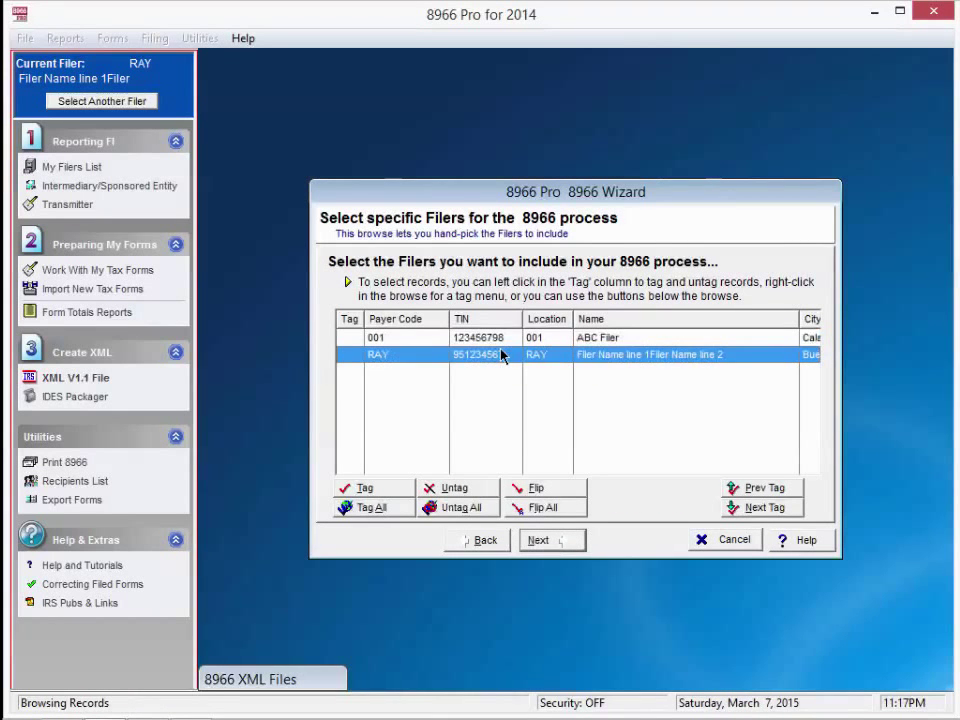
left_click(370, 494)
left_click(549, 541)
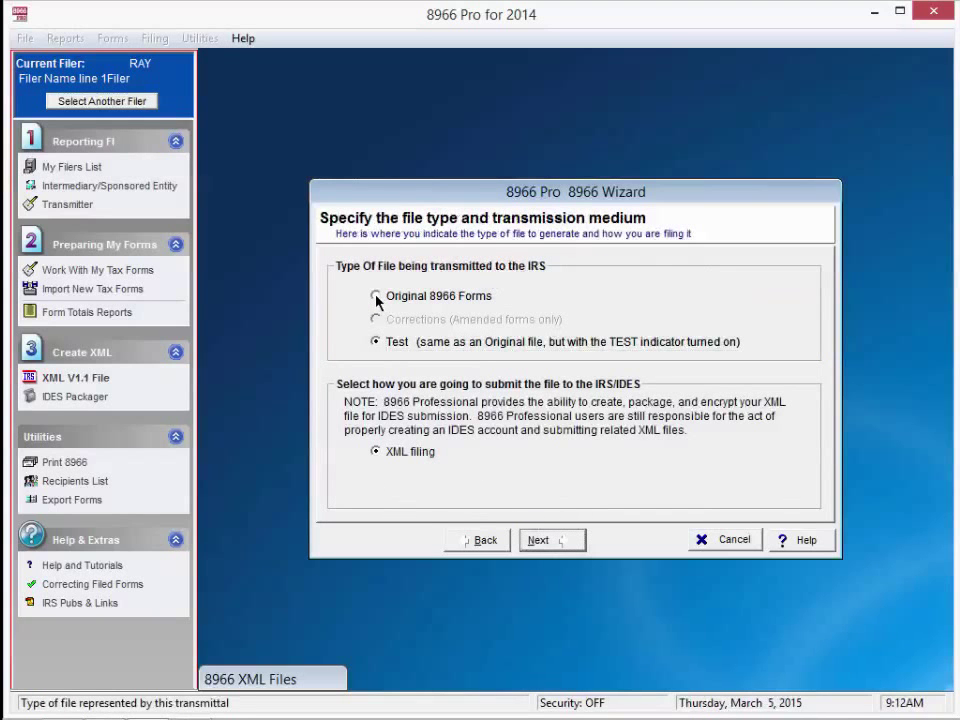
- Choose Original 8966 Forms, accept the MagFiles folder and transmitter details, and generate the file
left_click(376, 296)
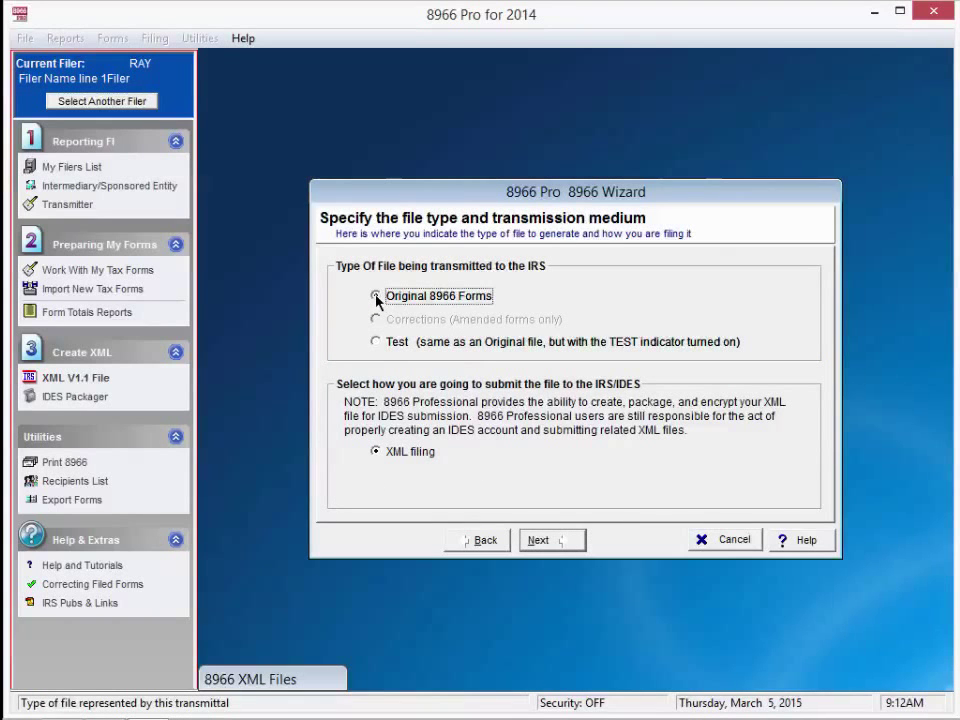
left_click(563, 544)
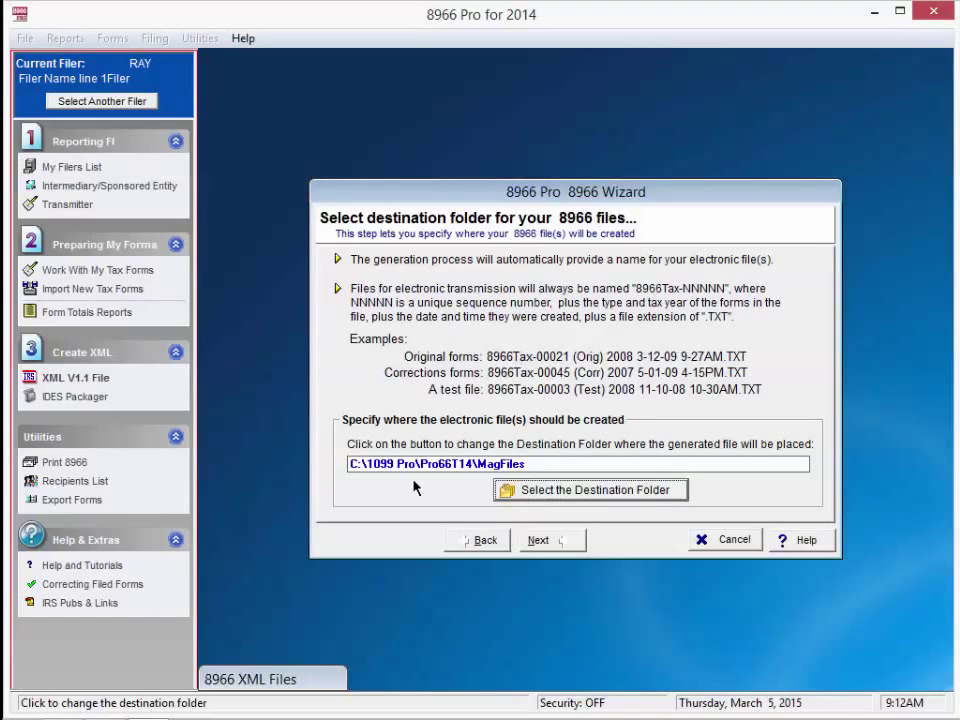
left_click(557, 543)
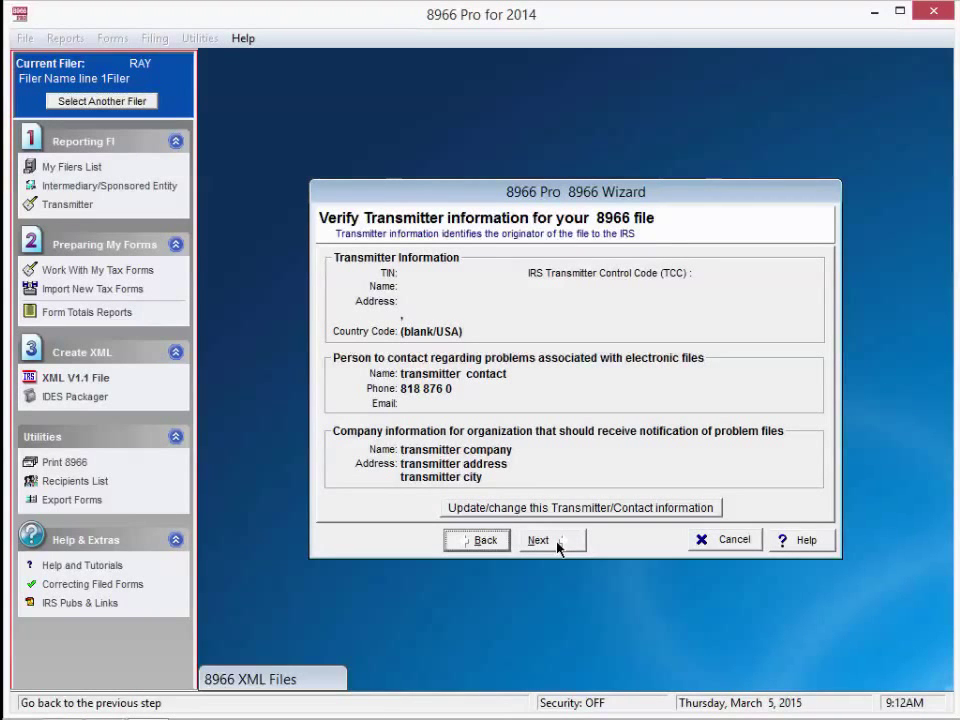
left_click(557, 543)
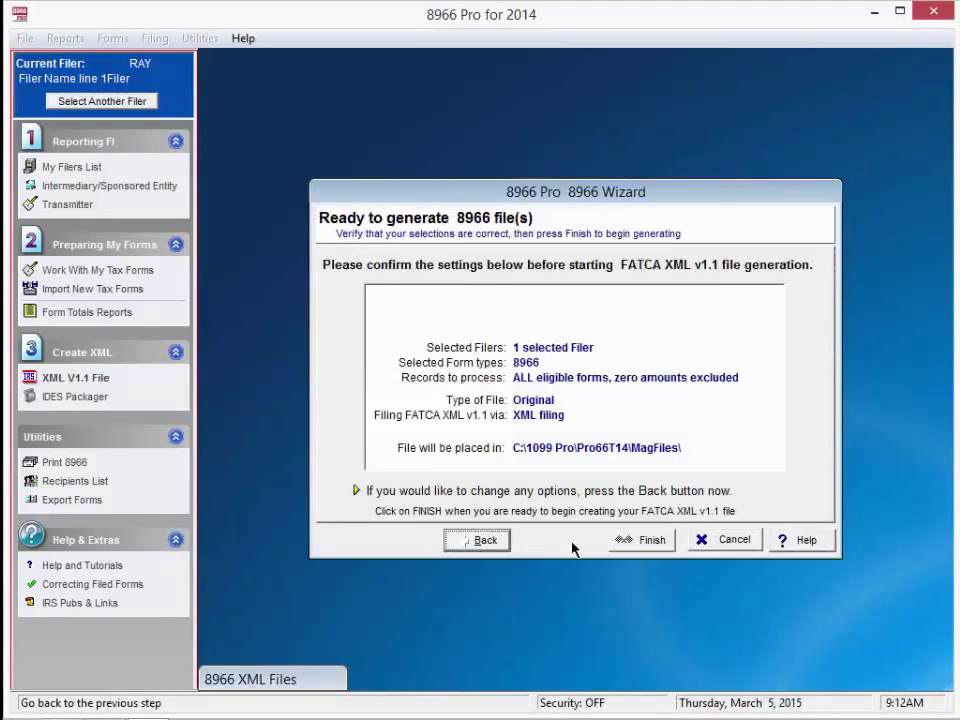
left_click(625, 540)
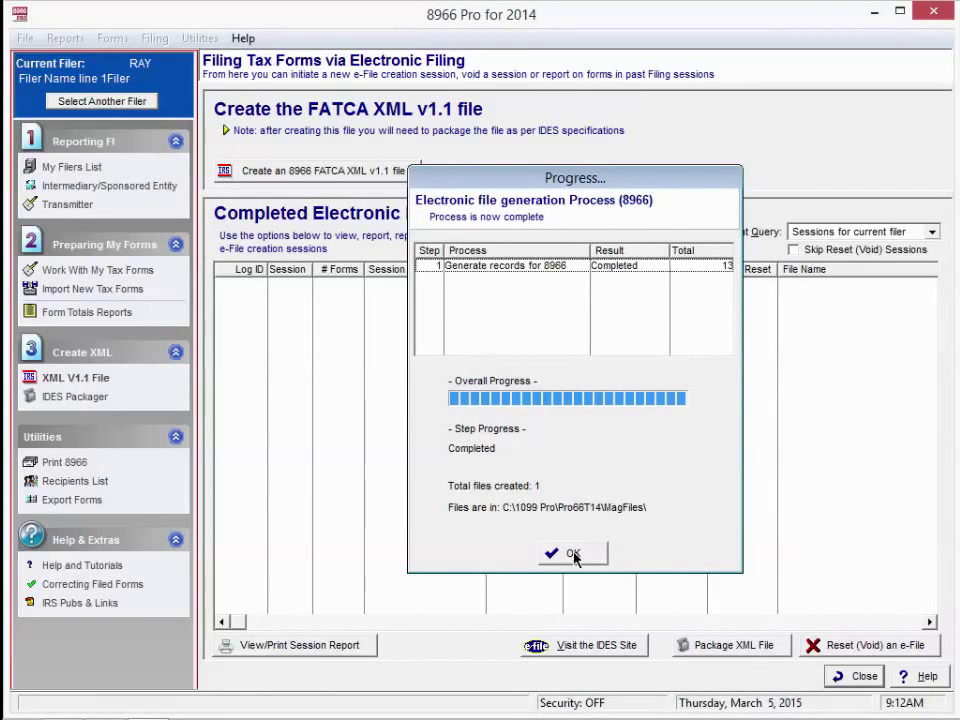
left_click(573, 554)
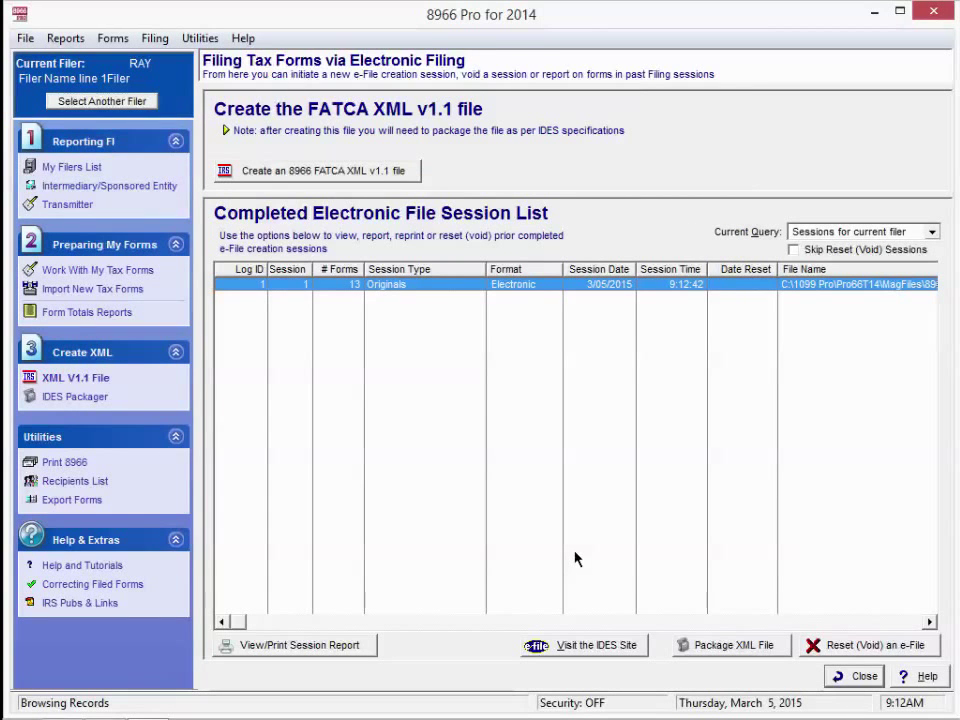
- Close the Electronic File Session List with Esc
key("Escape")
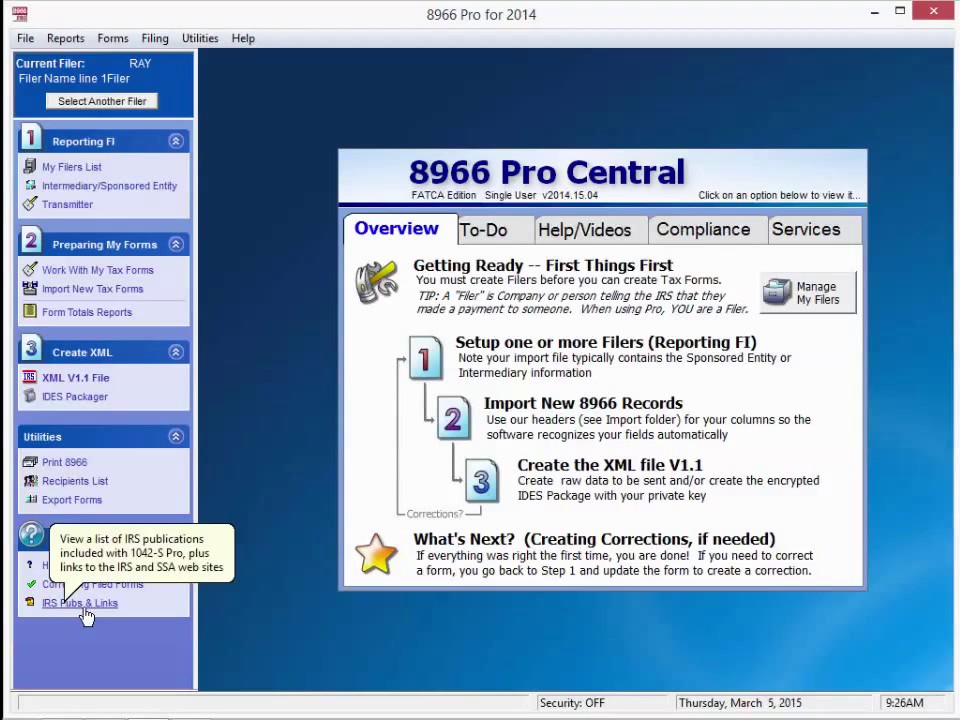
- Open IDES_p5190_userguide.pdf from the IRS Pubs & Links list
left_click(87, 609)
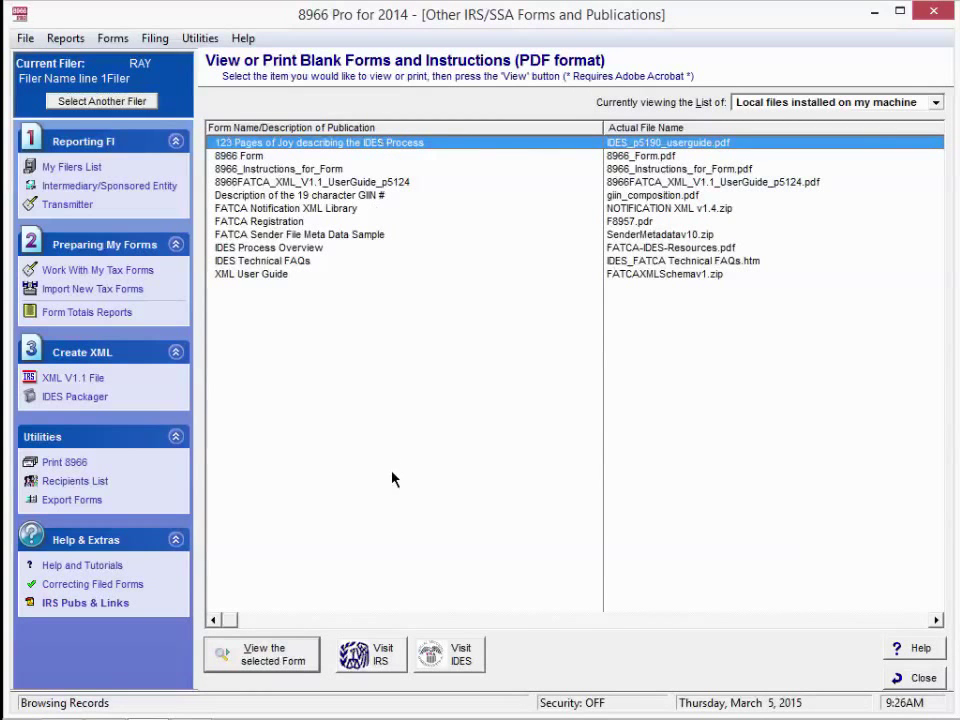
left_click(280, 660)
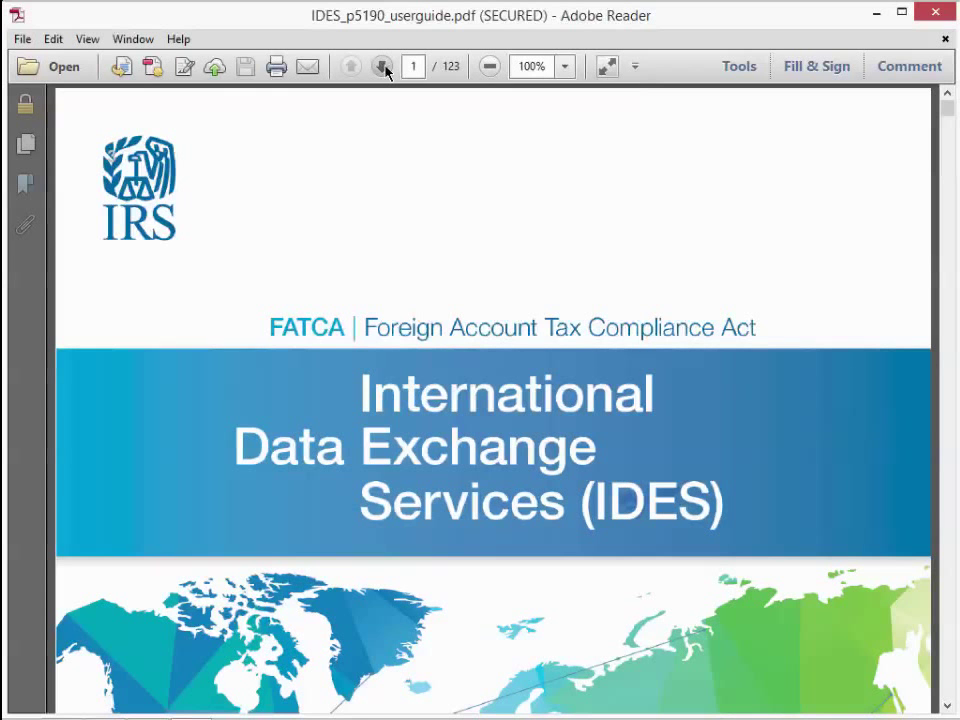
- Skim the IDES guide's table of contents, then minimize Adobe Reader
left_click(385, 70)
scroll(466, 320, "down", 1)
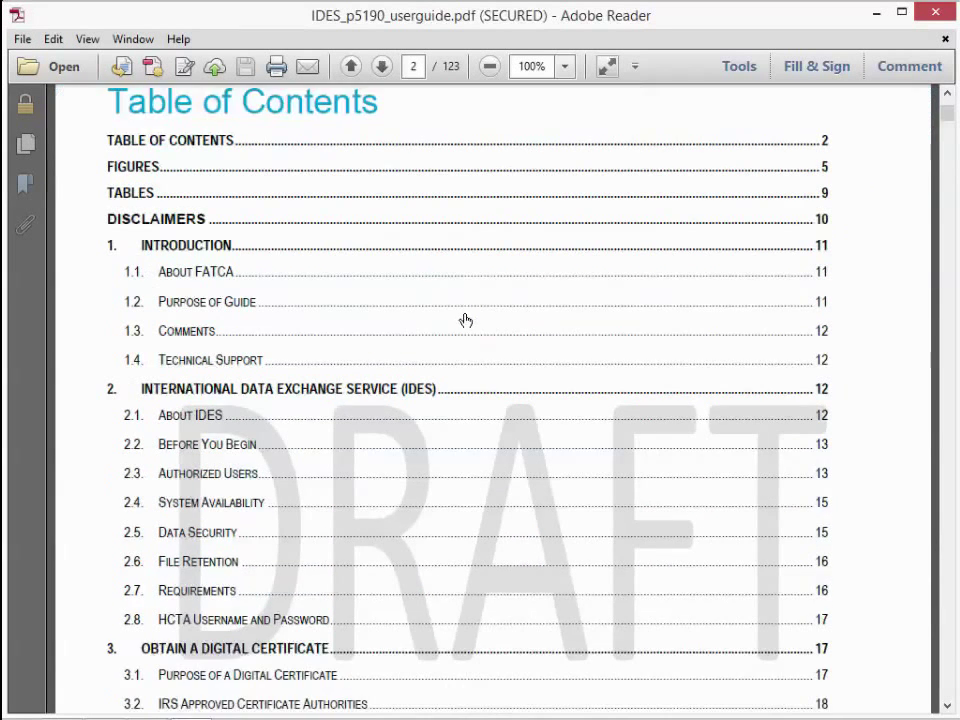
scroll(466, 320, "down", 2)
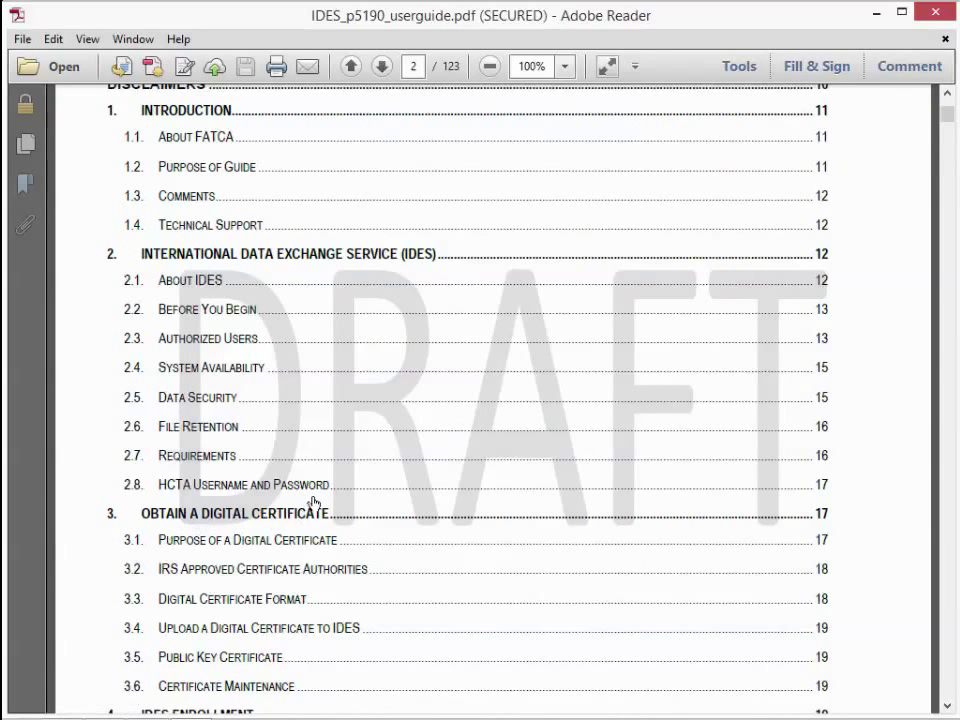
left_click(879, 17)
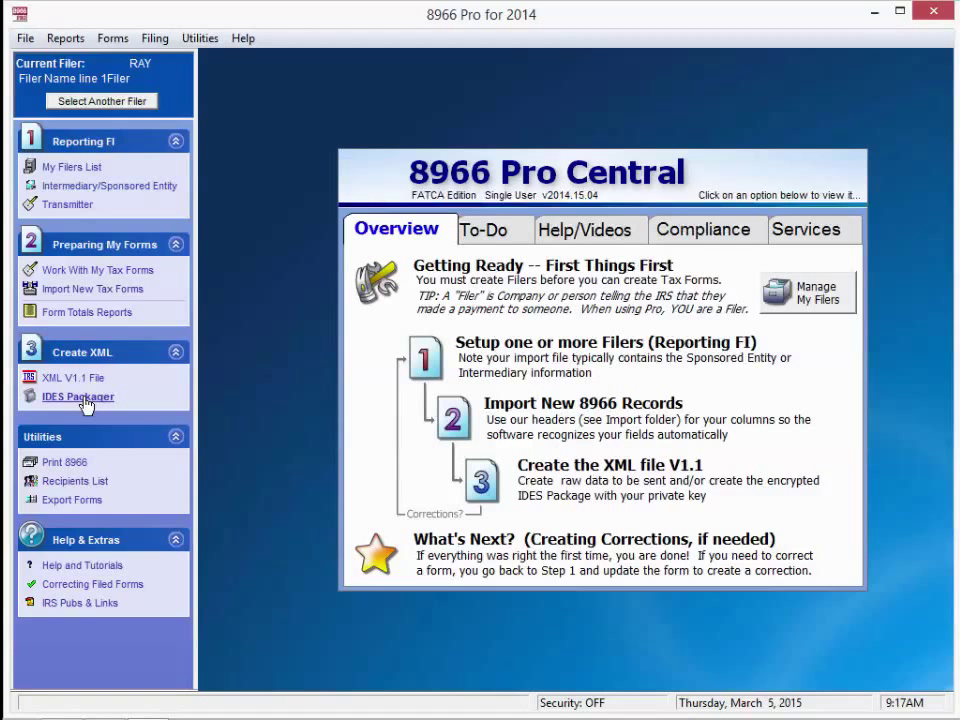
- Open the IDES Packager and select the 8966Tax-00001-1 (Orig) 2014 XML file from MagFiles
left_click(85, 399)
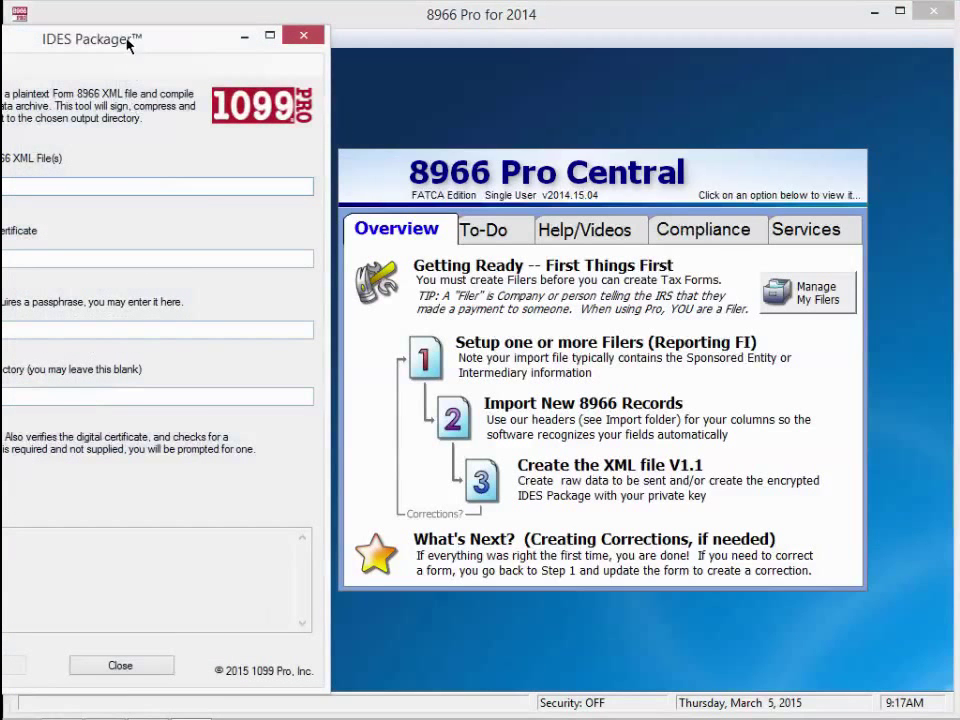
left_click_drag(127, 44, 573, 42)
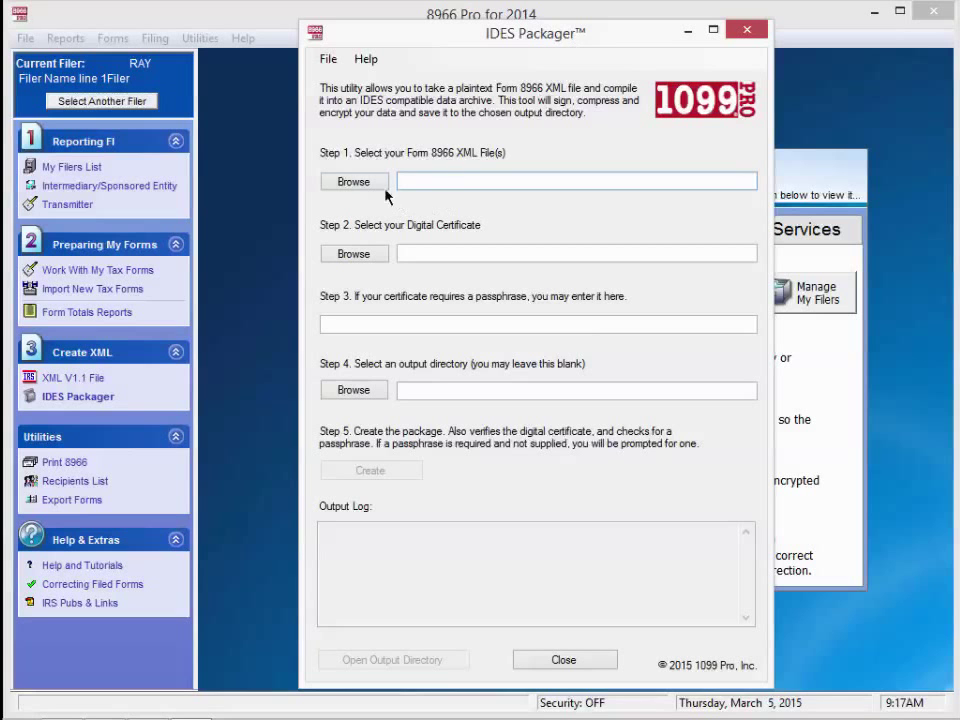
left_click(353, 184)
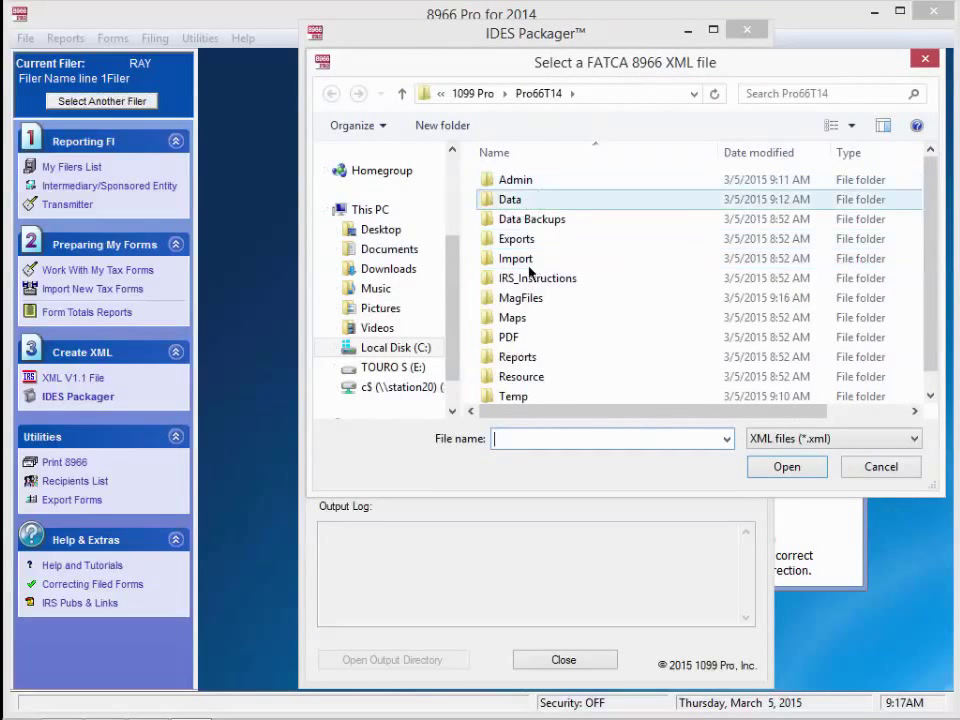
double_click(490, 298)
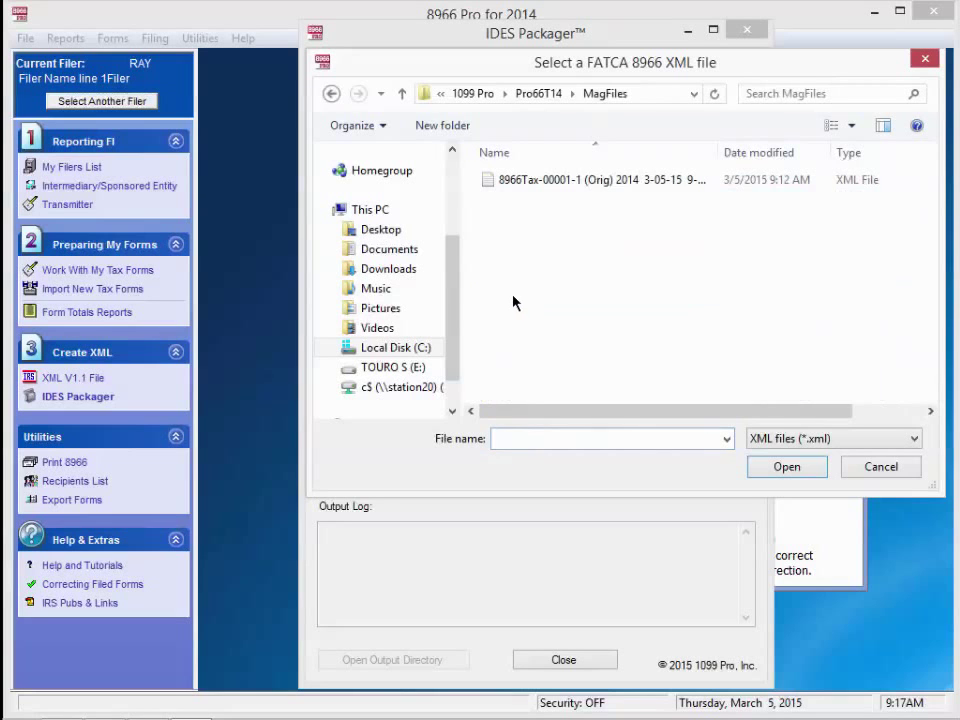
left_click(546, 180)
left_click(784, 469)
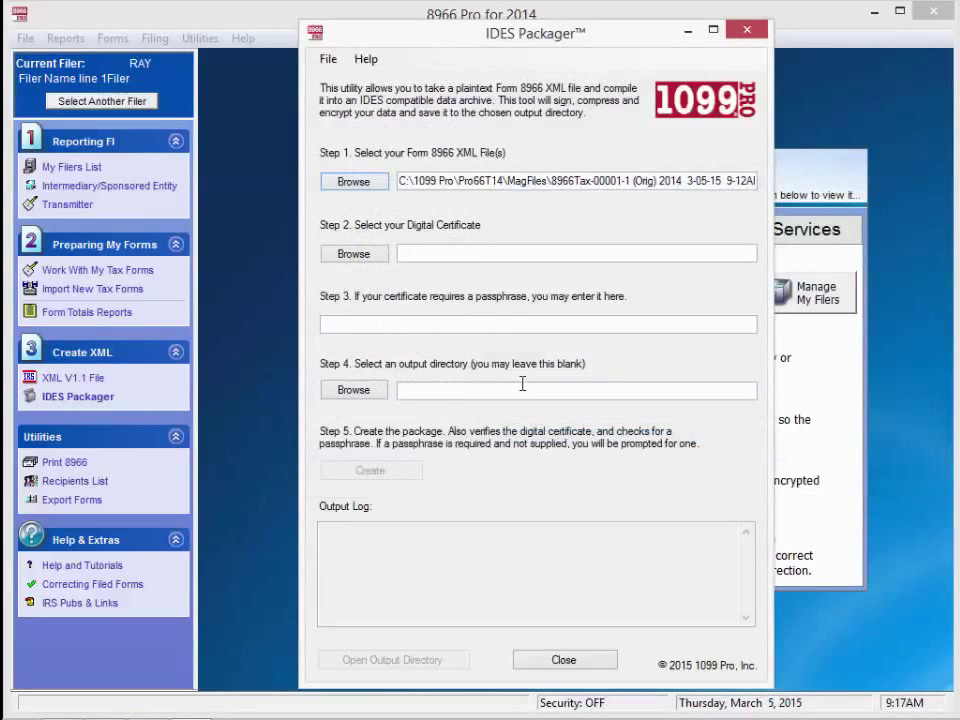
- Choose the fatca-ssl-test.pfx certificate and enter its passphrase
left_click(354, 254)
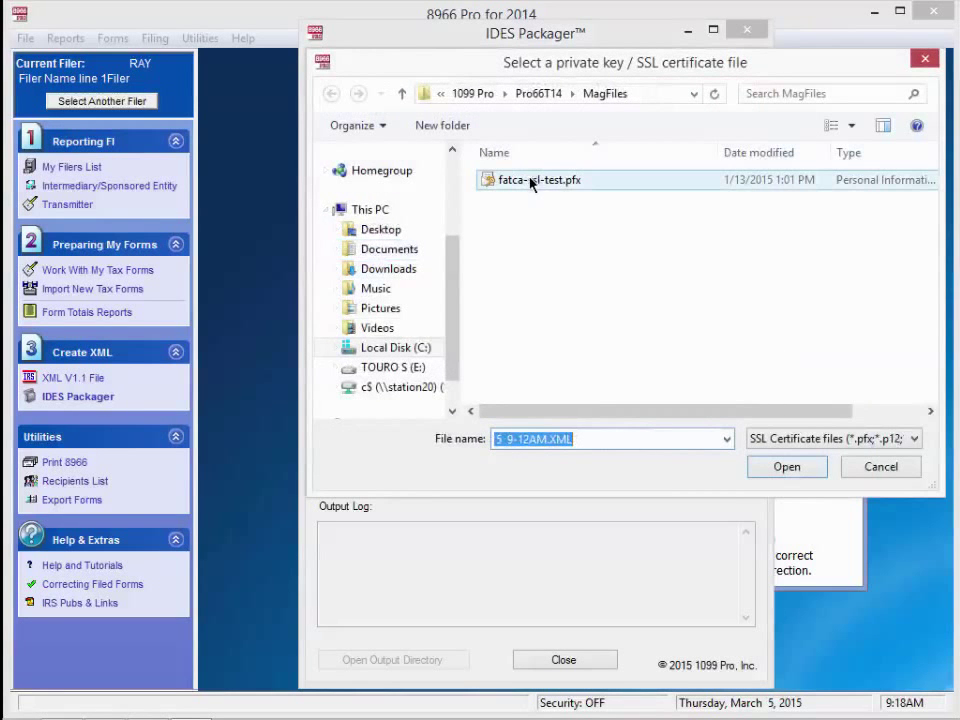
double_click(531, 181)
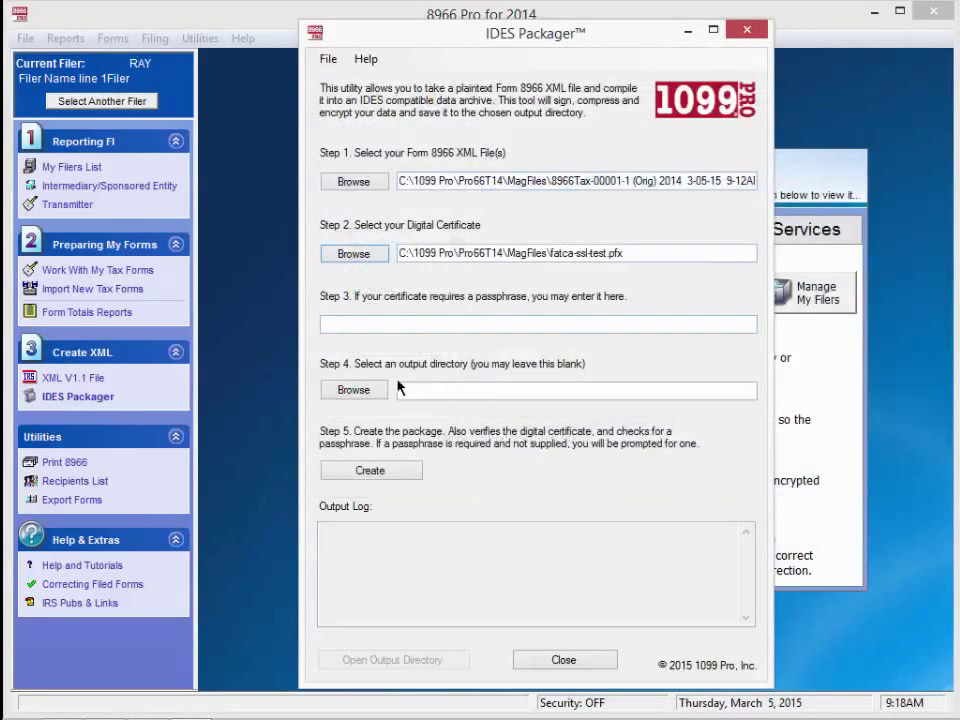
left_click(473, 323)
type("test")
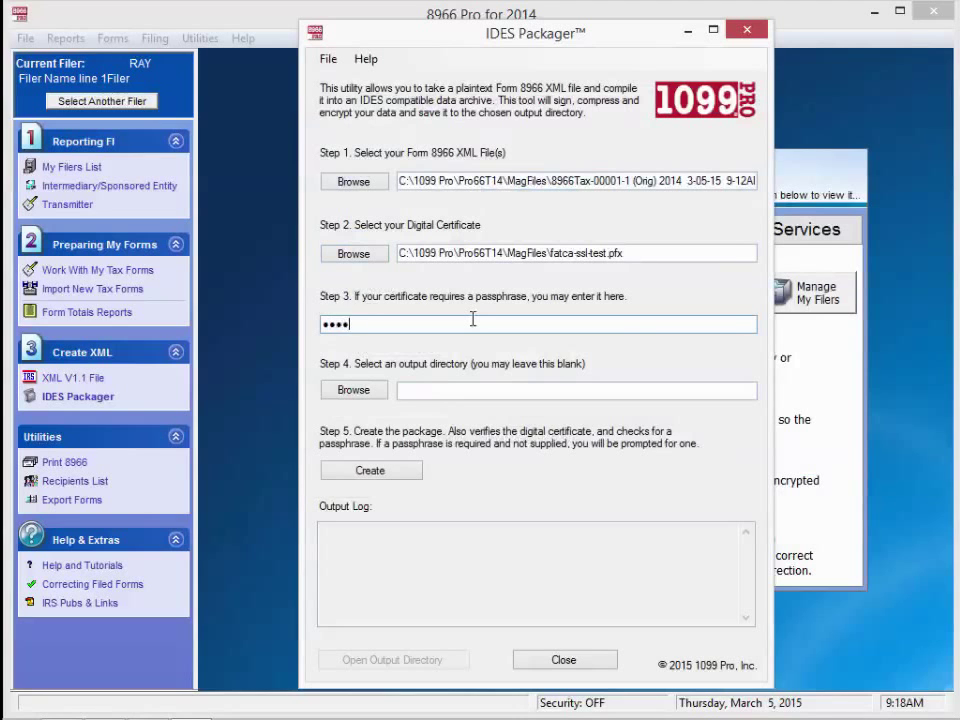
type("12")
- Create the IDES zip package, save it into MagFiles, and close the packager
left_click(368, 472)
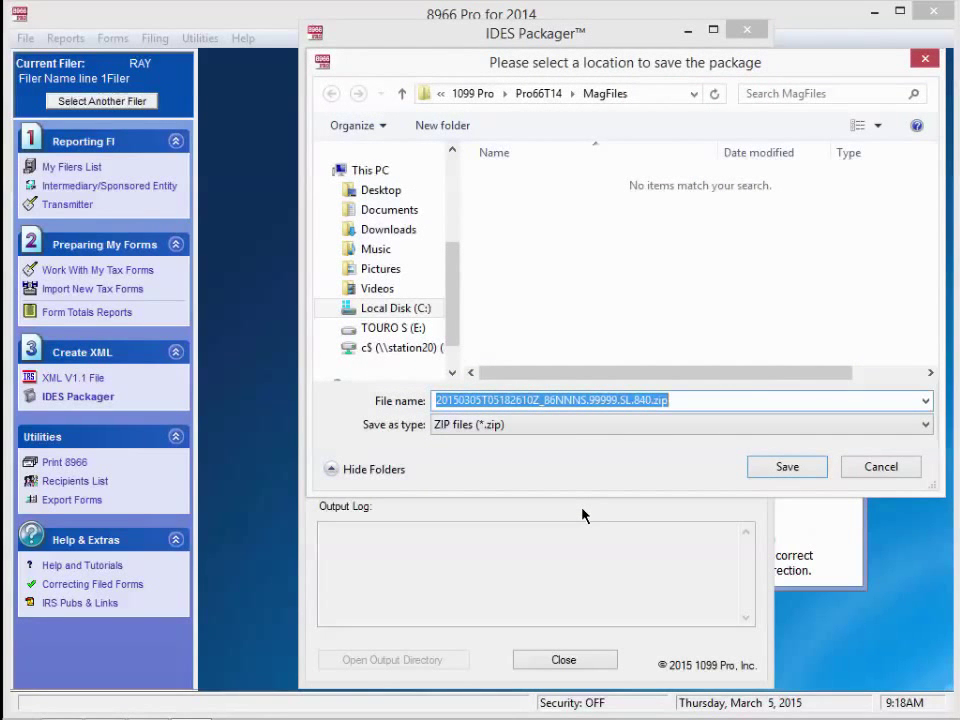
left_click(787, 468)
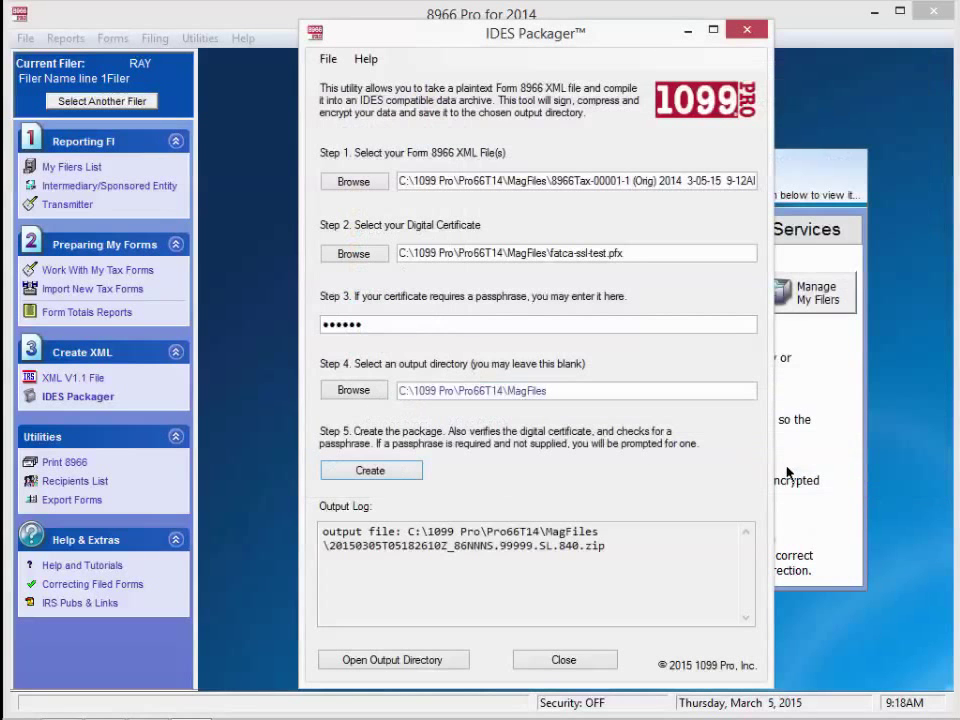
left_click(564, 661)
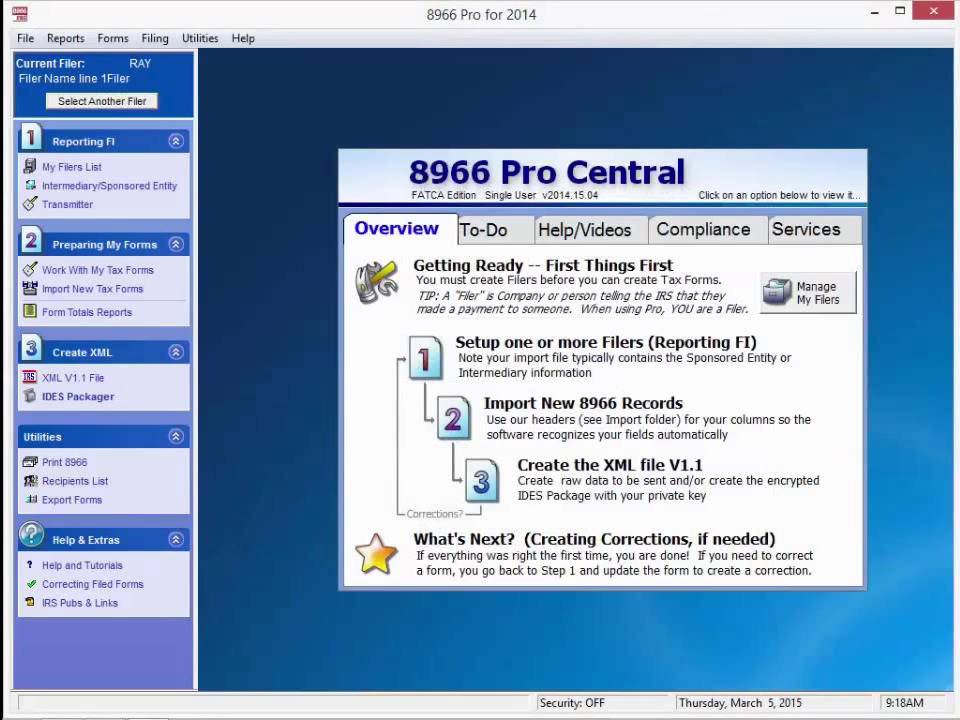